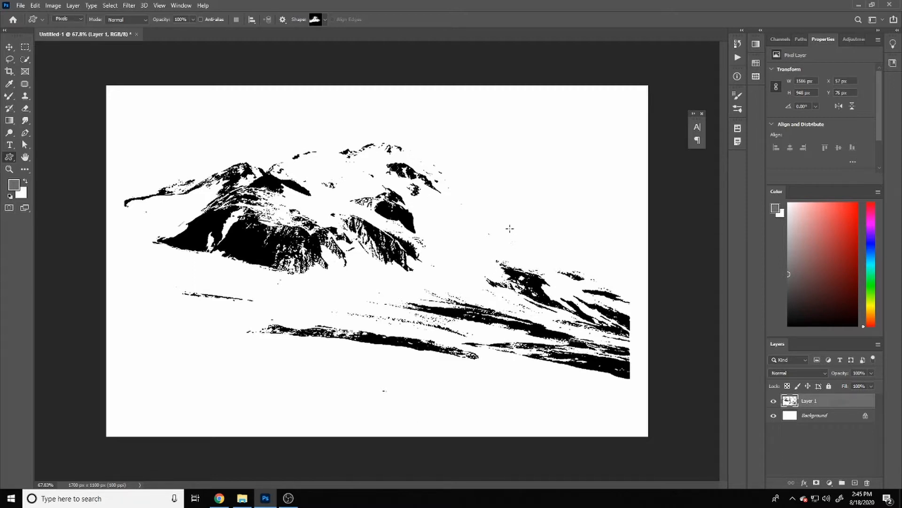
# Step: Choose the round, full-crowned tree from the Leaf Trees group as the active custom shape
pyautogui.click(316, 20)
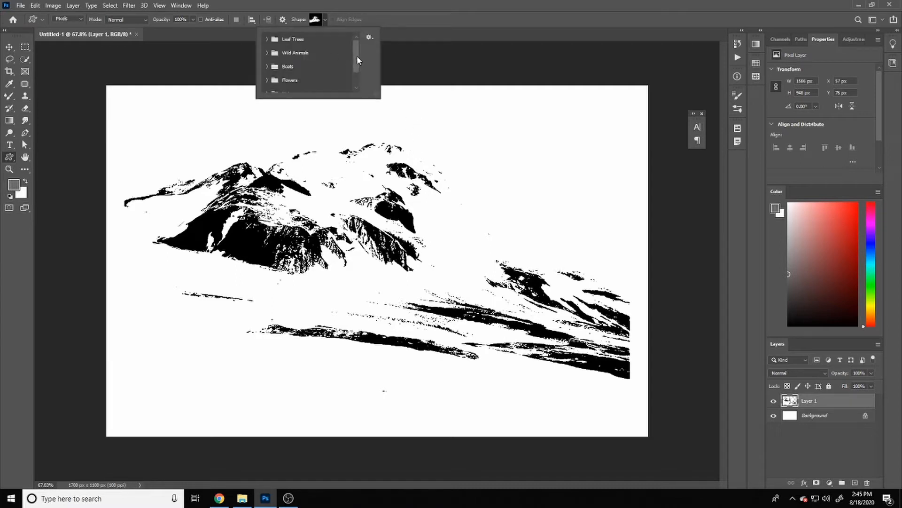
pyautogui.moveTo(357, 60); pyautogui.dragTo(348, 22)
pyautogui.click(370, 24)
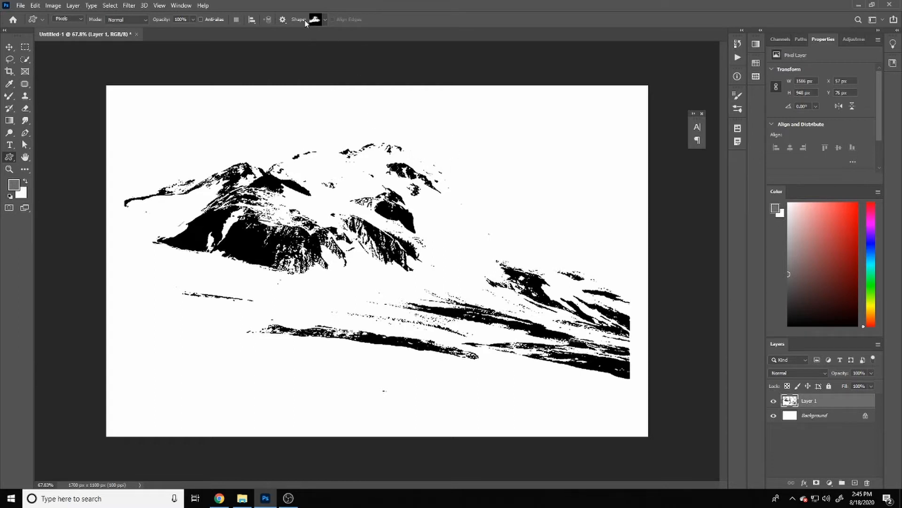
pyautogui.click(325, 20)
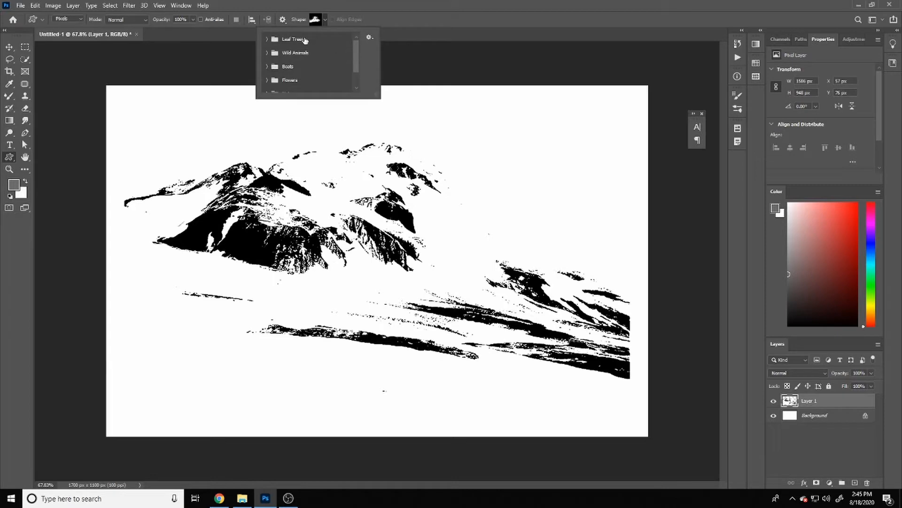
pyautogui.click(267, 39)
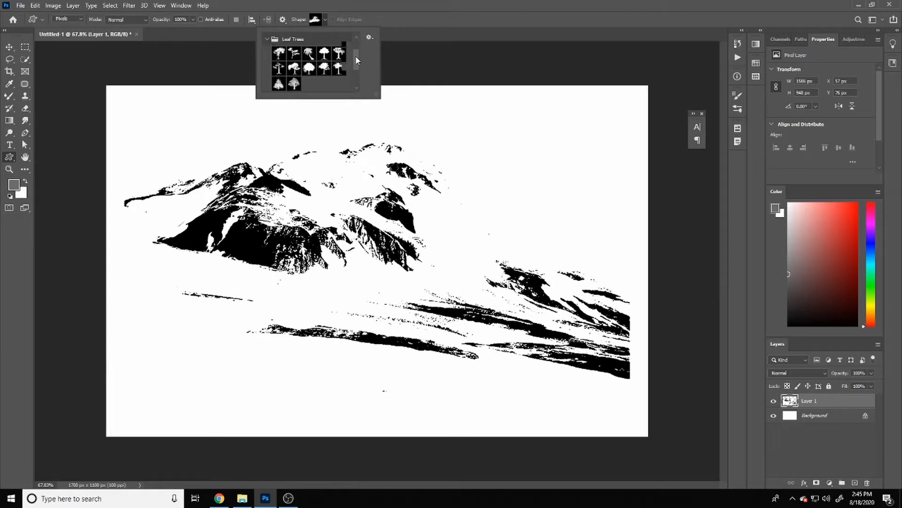
pyautogui.scroll(-2, 358, 53)
pyautogui.scroll(2, 358, 53)
pyautogui.click(308, 69)
pyautogui.click(553, 91)
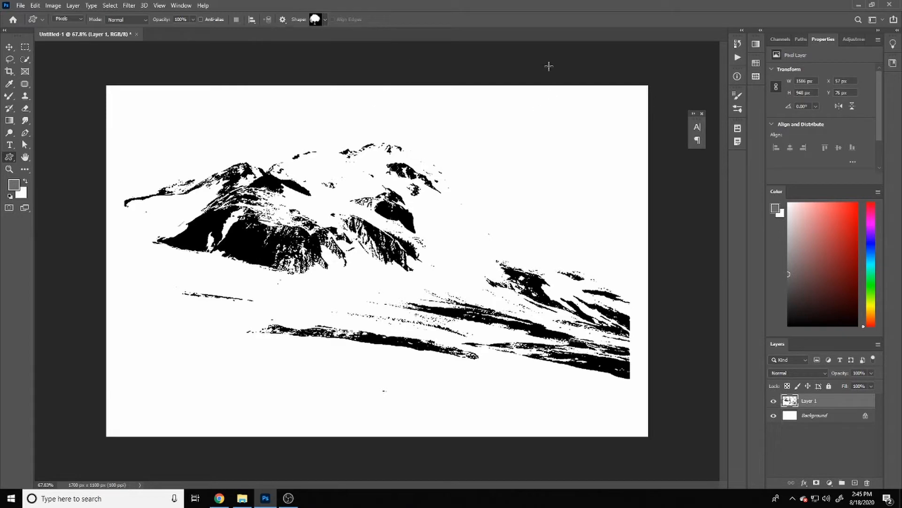
pyautogui.click(552, 91)
pyautogui.click(486, 197)
# Step: Hide Layer 1 and add a new layer named Layer 2
pyautogui.click(773, 400)
pyautogui.hotkey('ctrl', 'shift', 'n')
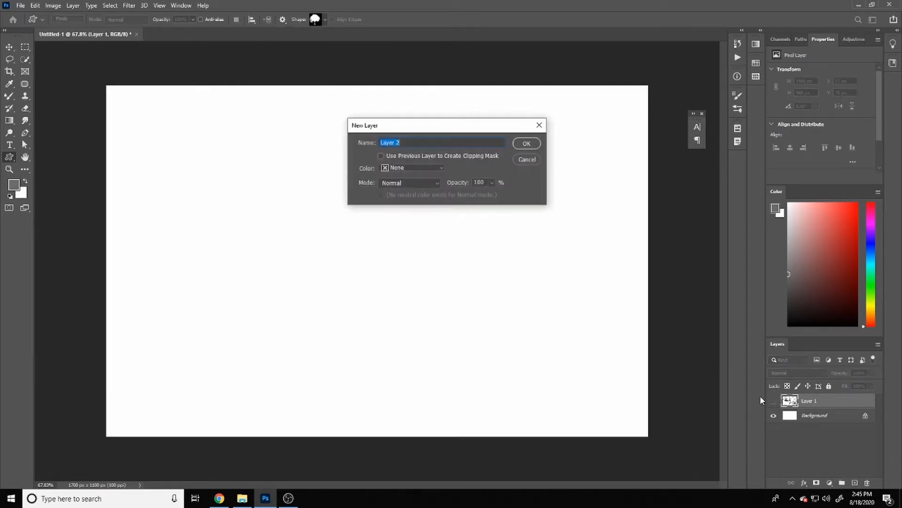
pyautogui.click(528, 150)
# Step: Draw four test tree shapes of different sizes on Layer 2 and undo them all
pyautogui.moveTo(473, 179); pyautogui.dragTo(415, 269)
pyautogui.moveTo(236, 169); pyautogui.dragTo(353, 288)
pyautogui.moveTo(497, 312); pyautogui.dragTo(381, 393)
pyautogui.moveTo(394, 326); pyautogui.dragTo(358, 349)
pyautogui.hotkey('ctrl', 'z')
pyautogui.hotkey('ctrl', 'z')
pyautogui.hotkey('ctrl', 'z')
pyautogui.hotkey('ctrl', 'z')
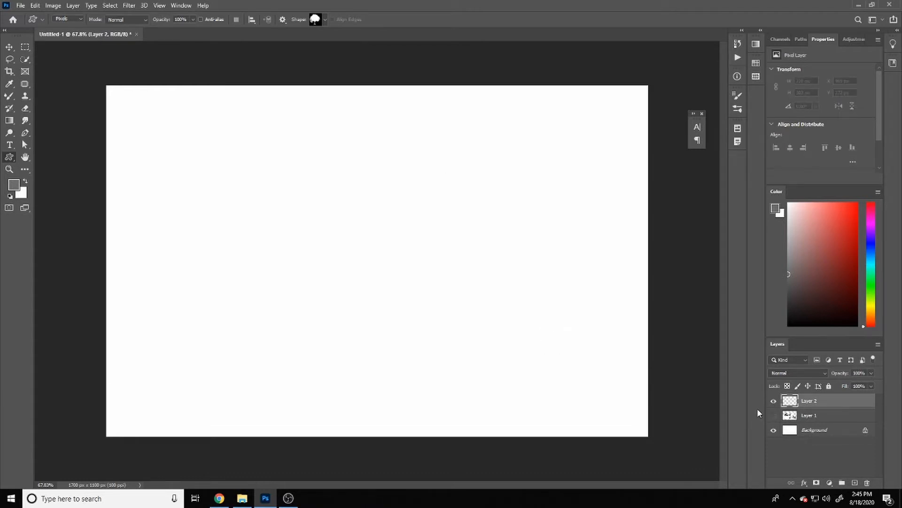
# Step: Hide Layer 2, show Layer 1 and make Layer 1 the active layer
pyautogui.click(774, 401)
pyautogui.click(774, 416)
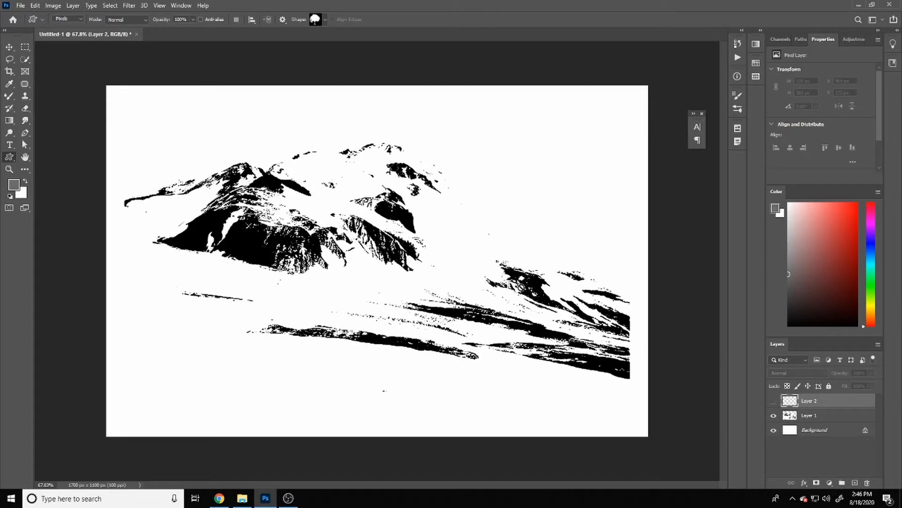
pyautogui.click(799, 415)
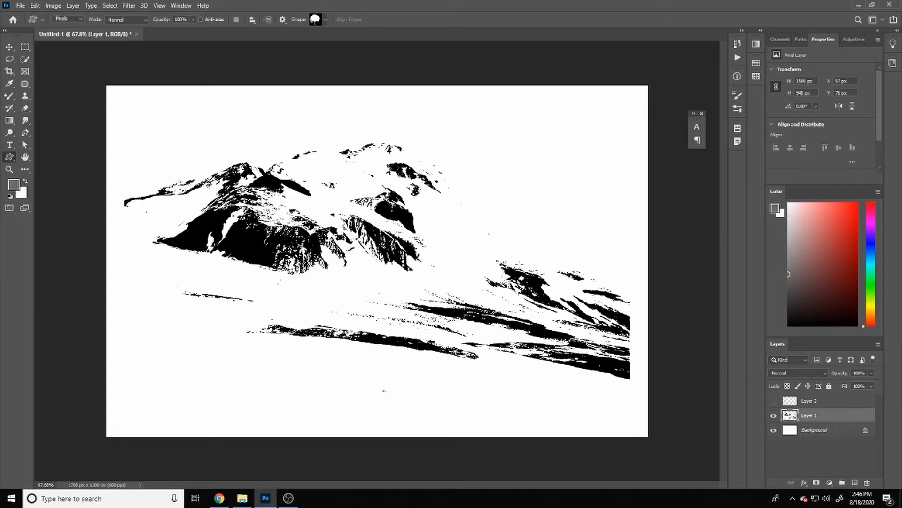
# Step: Sample the black of the mountain with the Curves black-point eyedropper and leave the curve adjustment unapplied
pyautogui.press('z')
pyautogui.moveTo(274, 242); pyautogui.dragTo(307, 243)
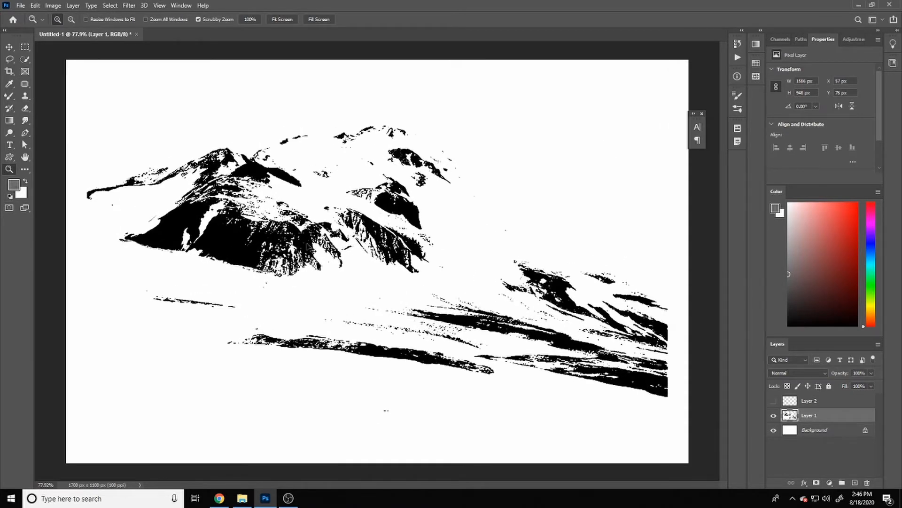
pyautogui.hotkey('ctrl', 'm')
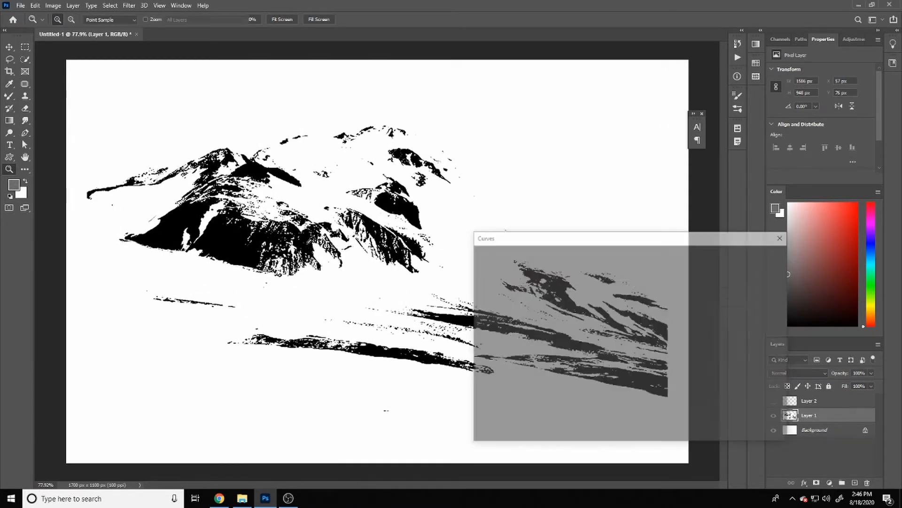
pyautogui.click(765, 273)
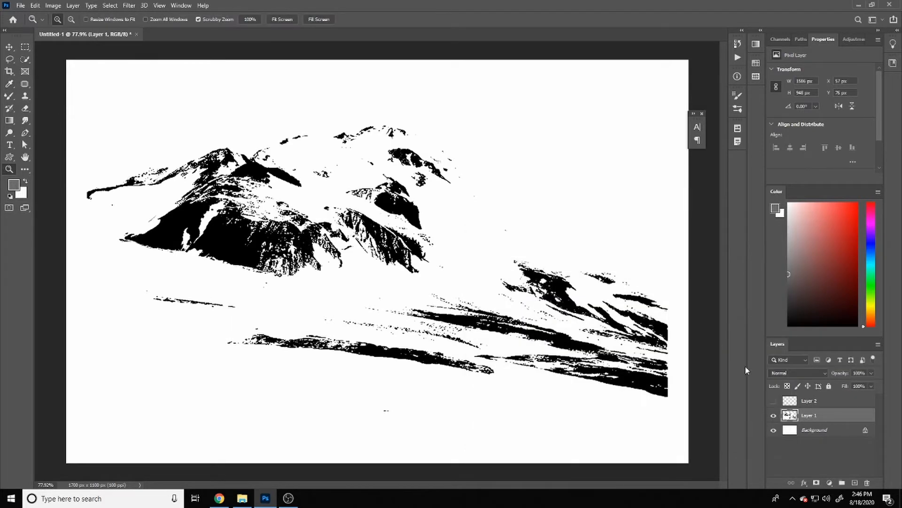
pyautogui.hotkey('ctrl', 'm')
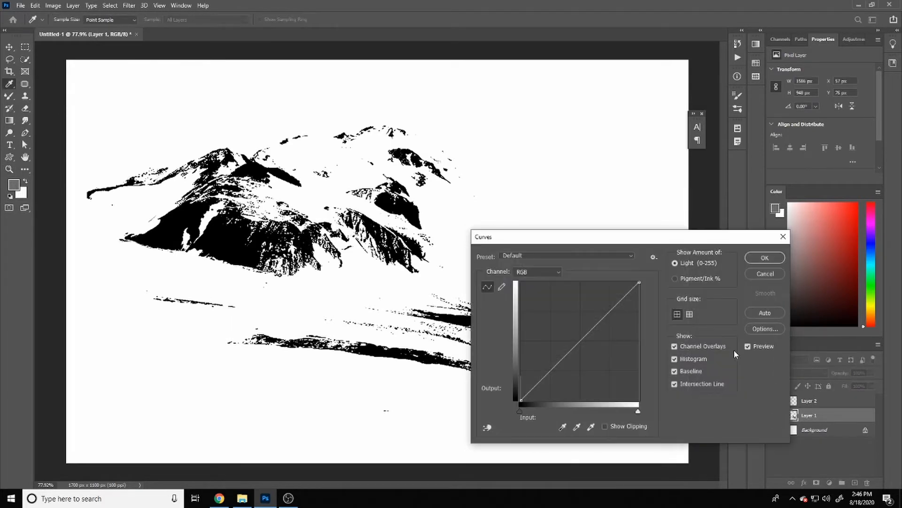
pyautogui.click(563, 426)
pyautogui.click(301, 242)
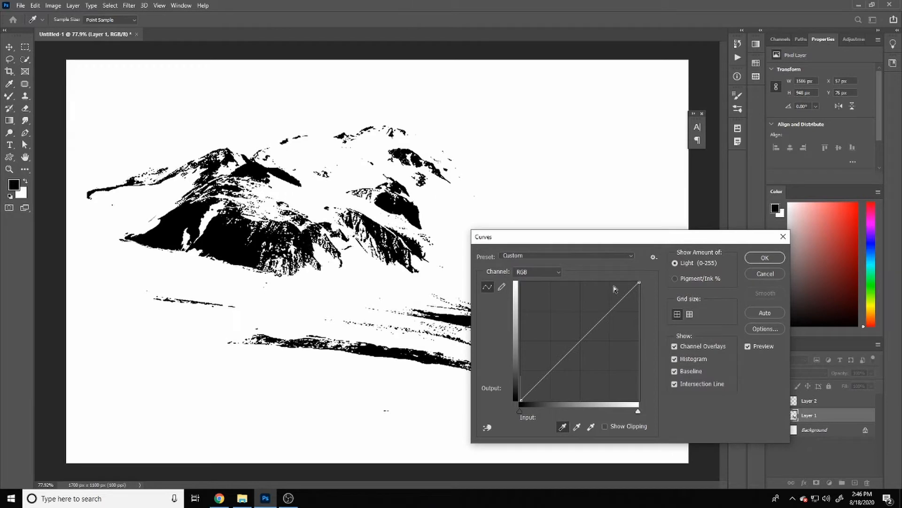
pyautogui.click(756, 278)
pyautogui.press('z')
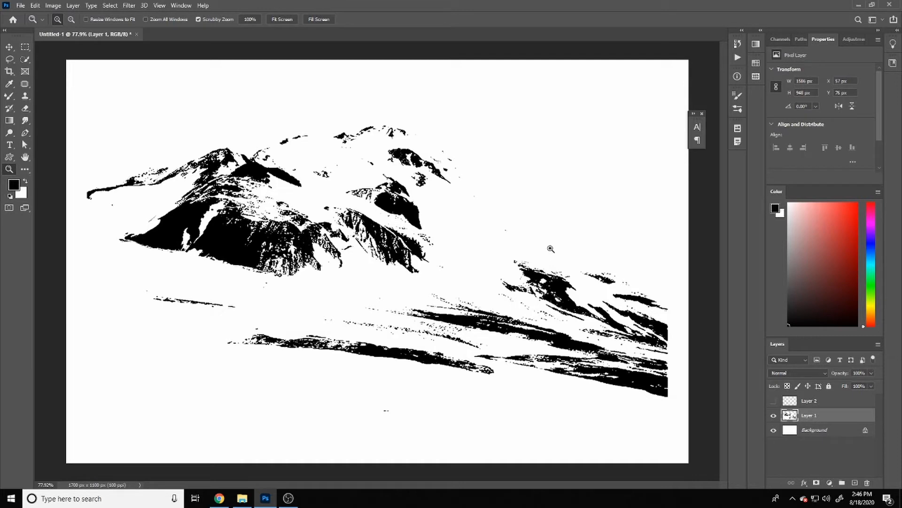
pyautogui.hotkey('alt', 's')
pyautogui.press('c')
pyautogui.click(523, 125)
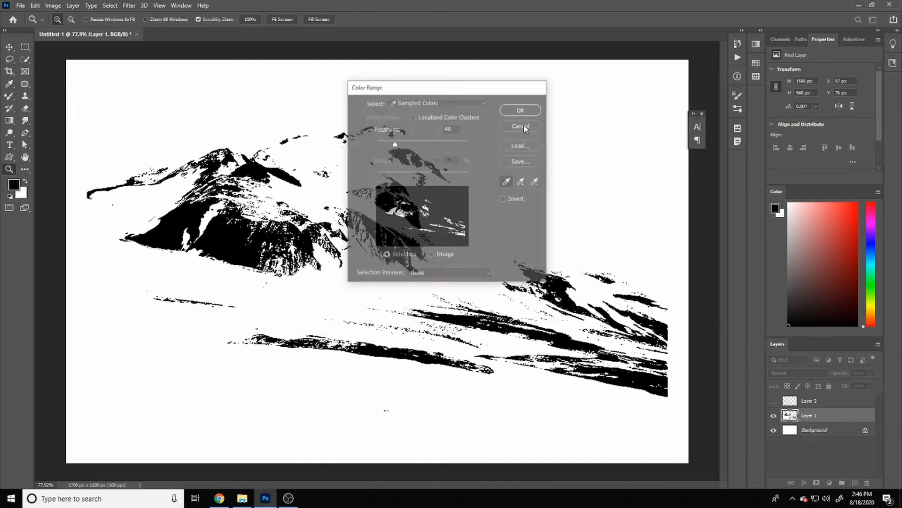
# Step: Select the black mountain areas with Color Range, using Sampled Colors at a fuzziness of 40
pyautogui.click(115, 7)
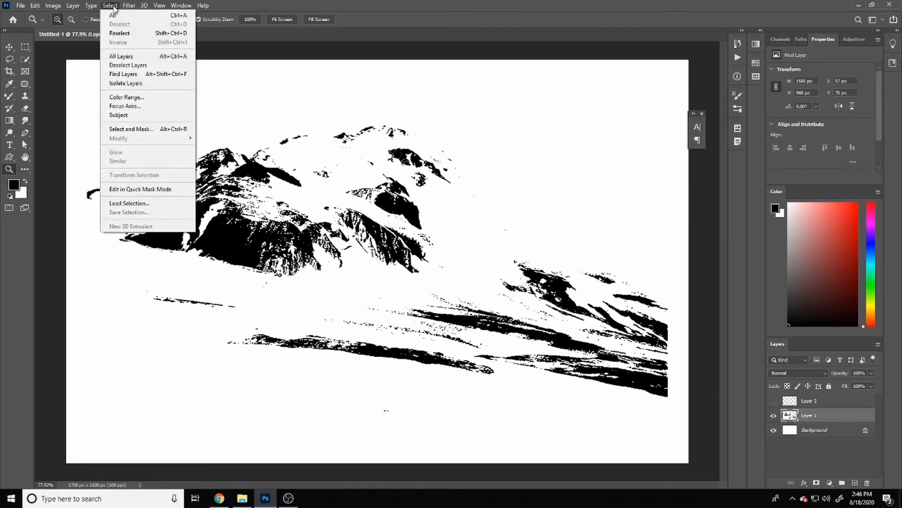
pyautogui.click(120, 98)
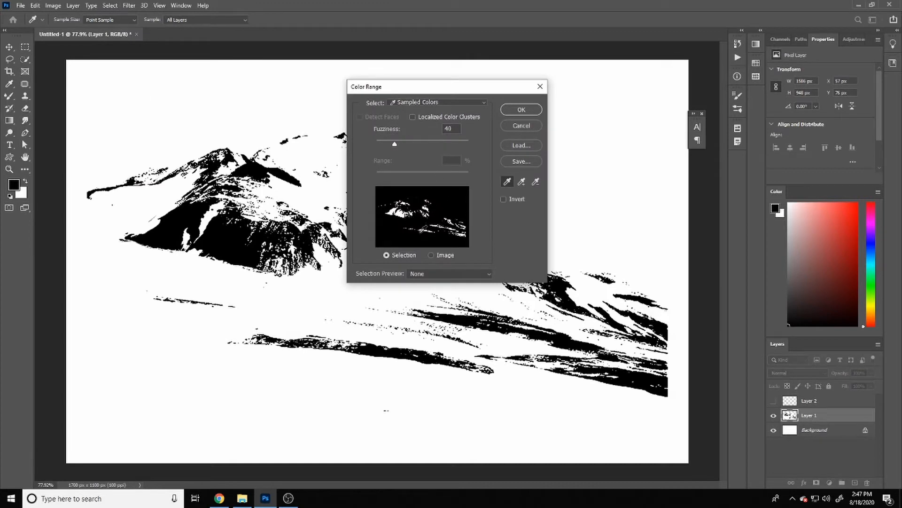
pyautogui.click(523, 110)
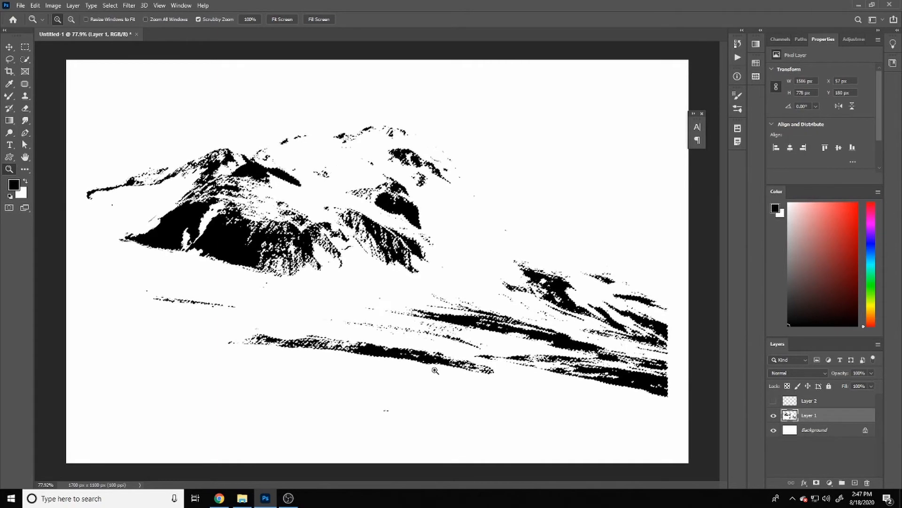
# Step: Convert the mountain selection into a work path with a tolerance of 1.0 pixels
pyautogui.click(9, 59)
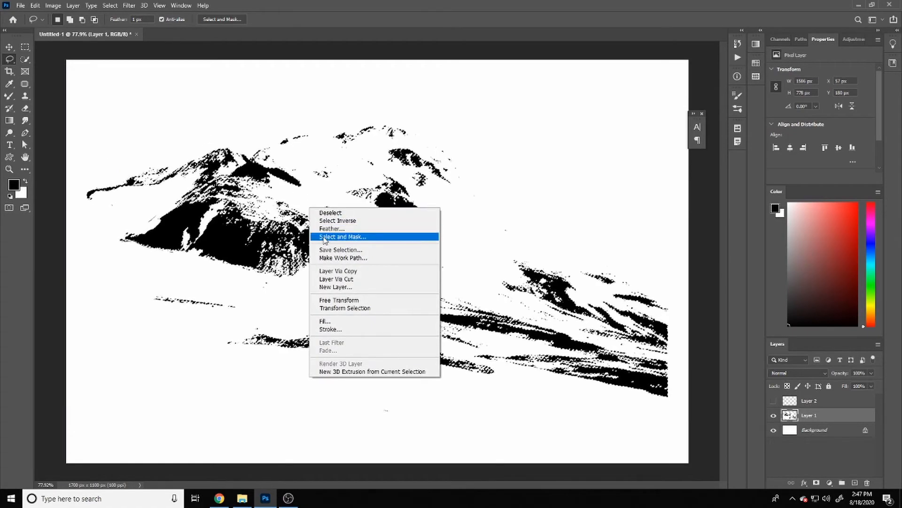
pyautogui.click(334, 259)
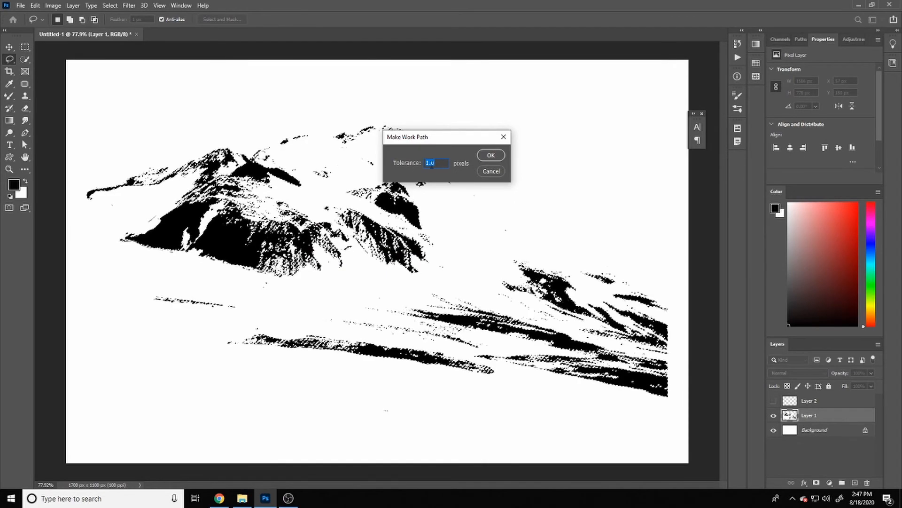
pyautogui.click(490, 155)
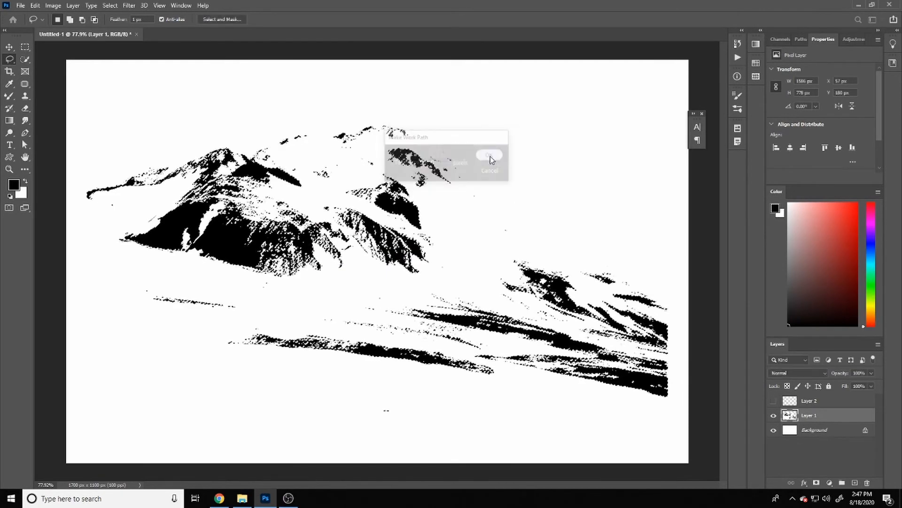
# Step: Define a custom shape from the mountain work path and name it WEE
pyautogui.click(53, 6)
pyautogui.moveTo(39, 7)
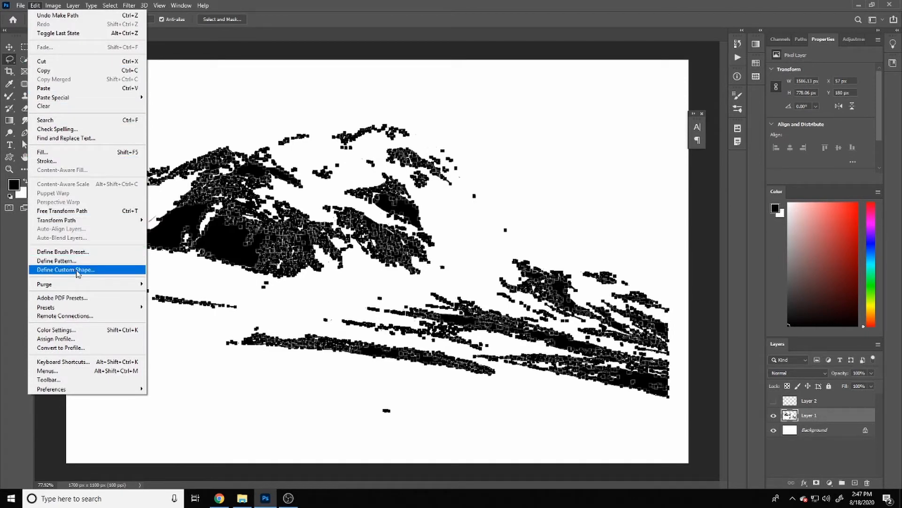
pyautogui.click(78, 270)
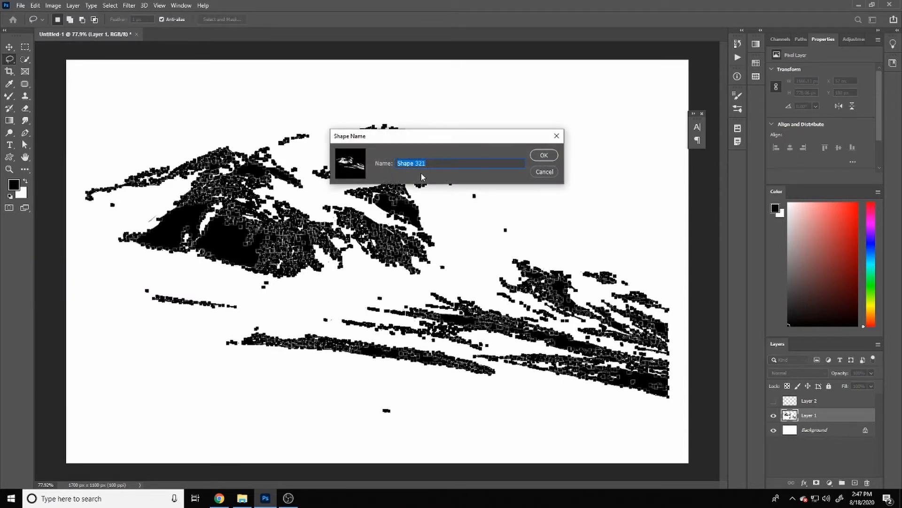
pyautogui.write('WEE')
pyautogui.click(553, 173)
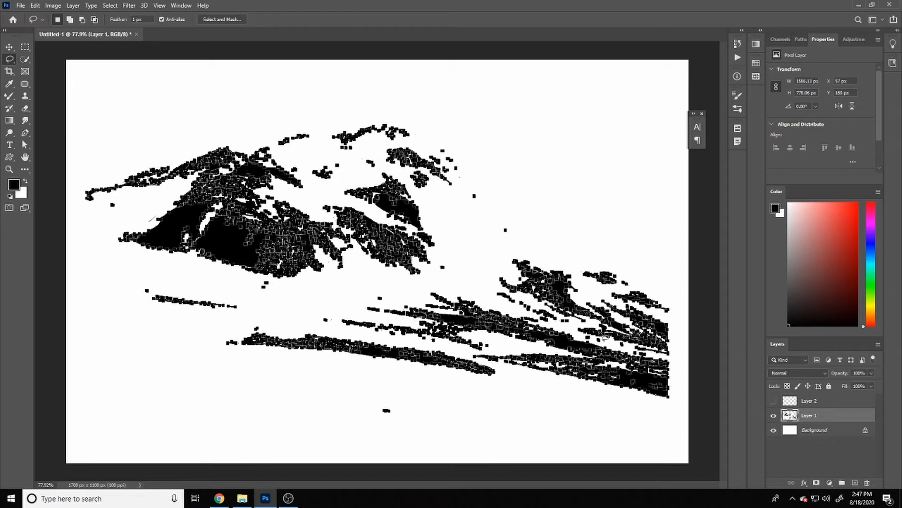
# Step: Dismiss the work path, then hide Layer 1 and add a new empty layer above it
pyautogui.press('a')
pyautogui.click(687, 335)
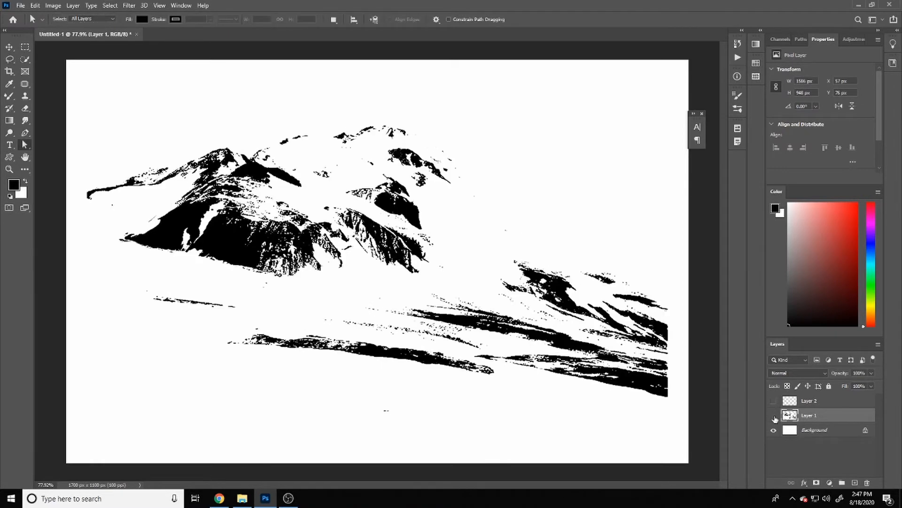
pyautogui.click(774, 416)
pyautogui.press('Return')
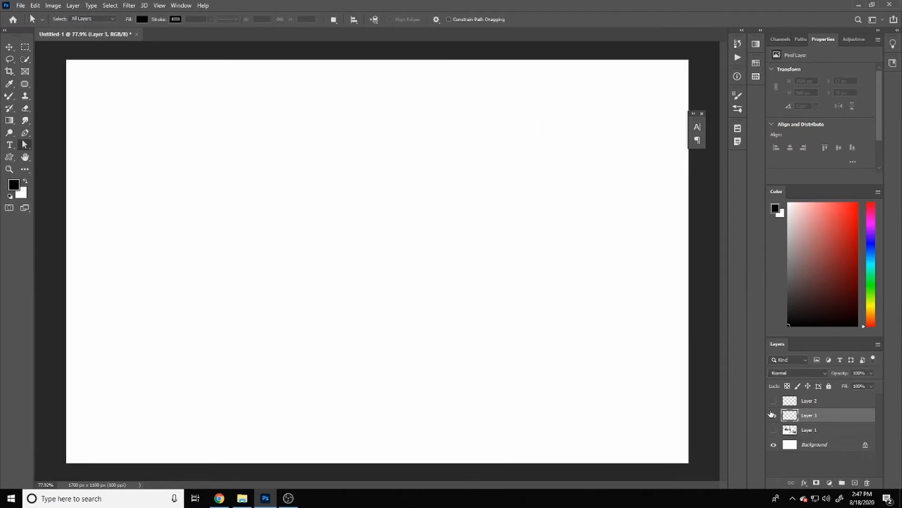
# Step: Choose the newly defined mountain landscape as the active shape for the Custom Shape tool
pyautogui.press('u')
pyautogui.rightClick(413, 228)
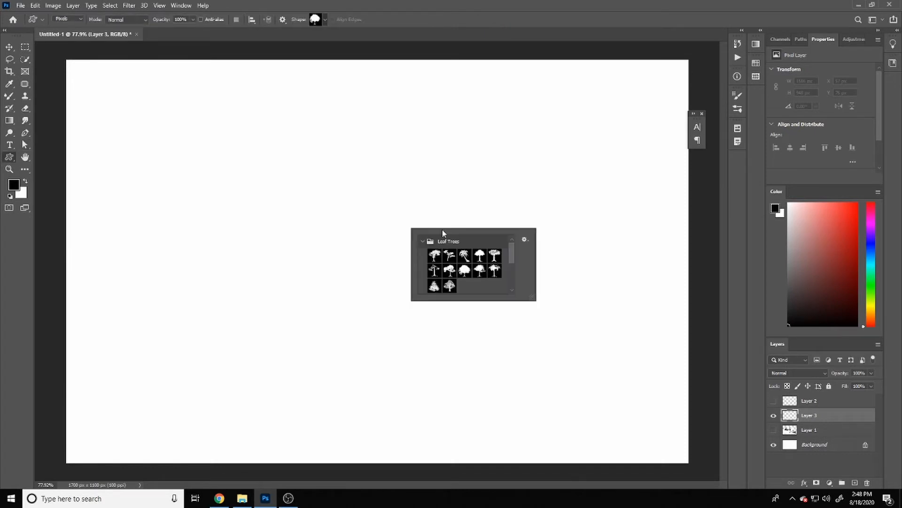
pyautogui.moveTo(511, 256); pyautogui.dragTo(511, 289)
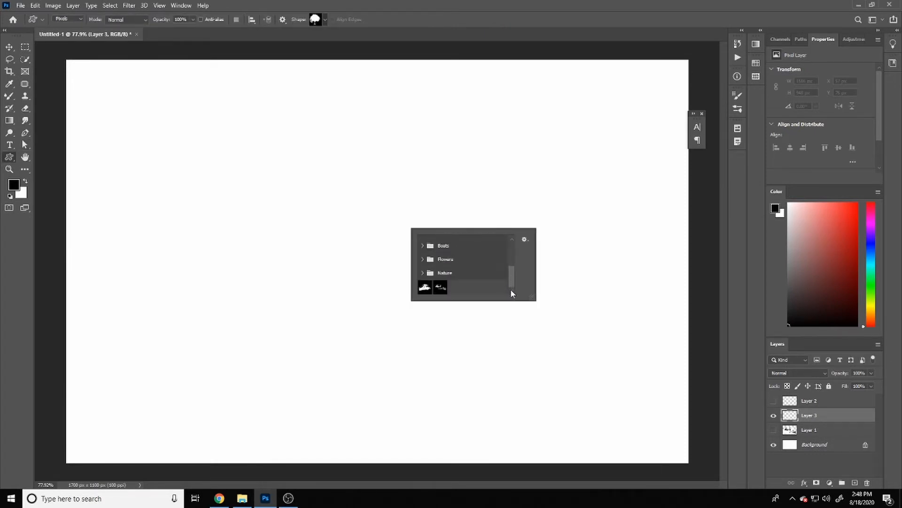
pyautogui.click(445, 293)
# Step: Draw several stretched test copies of the mountain shape on Layer 3 and undo them all
pyautogui.moveTo(179, 171); pyautogui.dragTo(651, 342)
pyautogui.moveTo(612, 264); pyautogui.dragTo(329, 252)
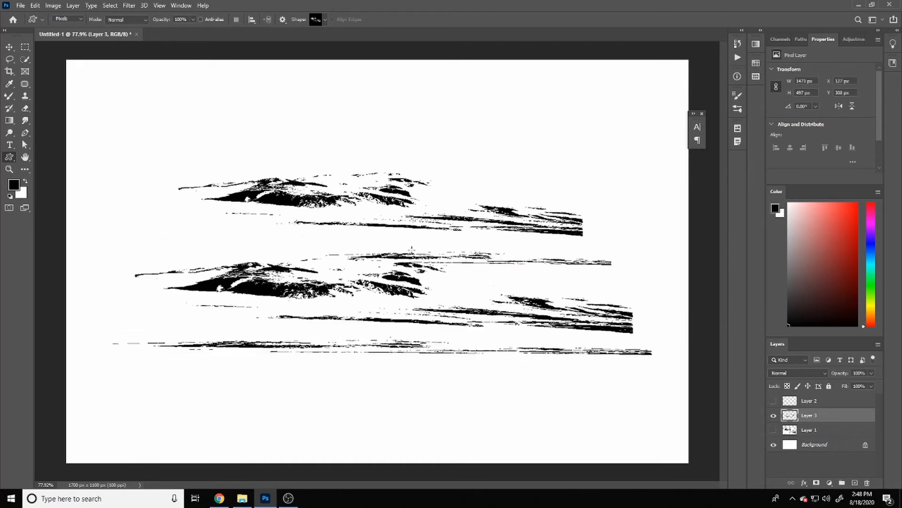
pyautogui.moveTo(412, 248); pyautogui.dragTo(131, 231)
pyautogui.moveTo(606, 156); pyautogui.dragTo(441, 192)
pyautogui.hotkey('ctrl', 'z')
pyautogui.hotkey('ctrl', 'z')
pyautogui.hotkey('ctrl', 'z')
pyautogui.hotkey('ctrl', 'z')
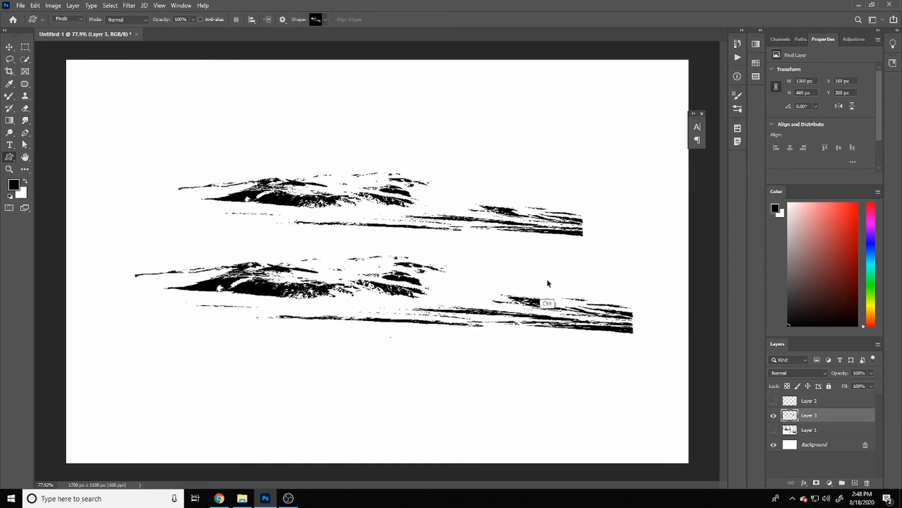
pyautogui.hotkey('ctrl', 'z')
pyautogui.hotkey('ctrl', 'z')
# Step: Try warping a flat mountain shape about 900 by 113 px on Layer 3, and delete that layer
pyautogui.moveTo(208, 198); pyautogui.dragTo(538, 239)
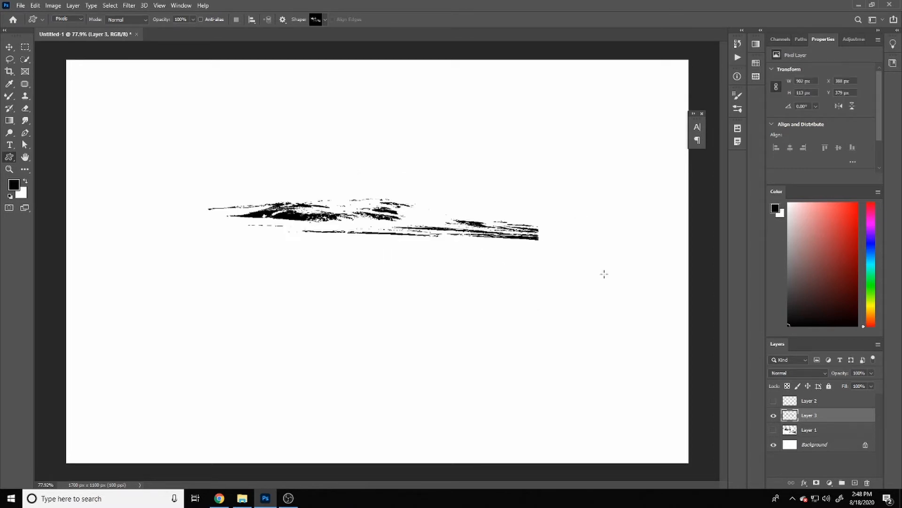
pyautogui.hotkey('ctrl', 't')
pyautogui.rightClick(423, 228)
pyautogui.click(451, 285)
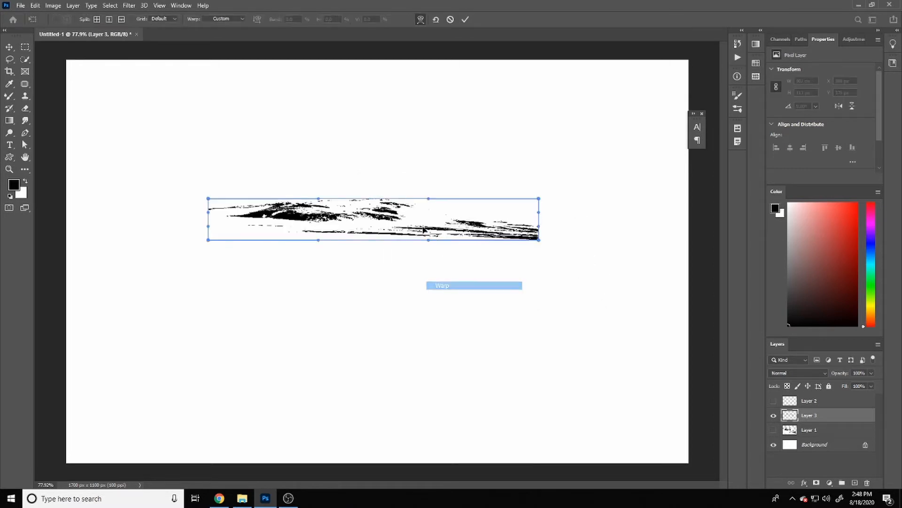
pyautogui.moveTo(538, 240); pyautogui.dragTo(558, 258)
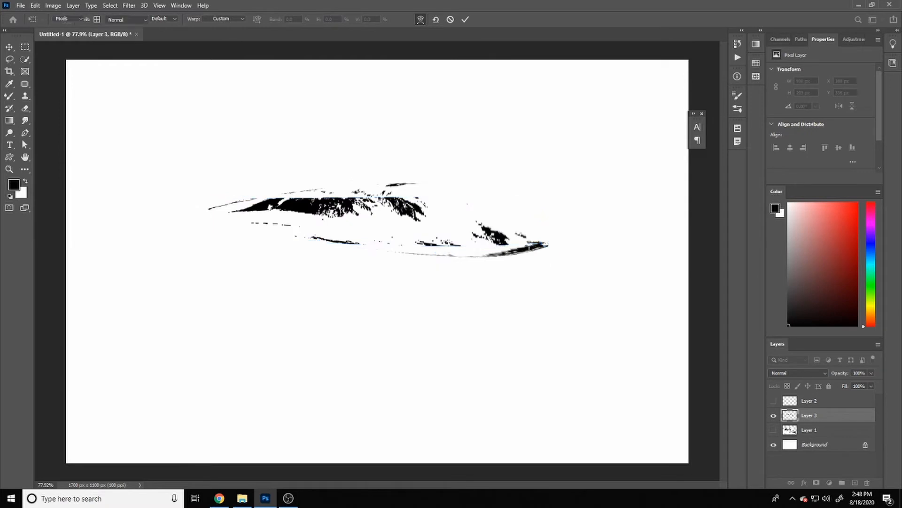
pyautogui.press('Return')
pyautogui.press('Delete')
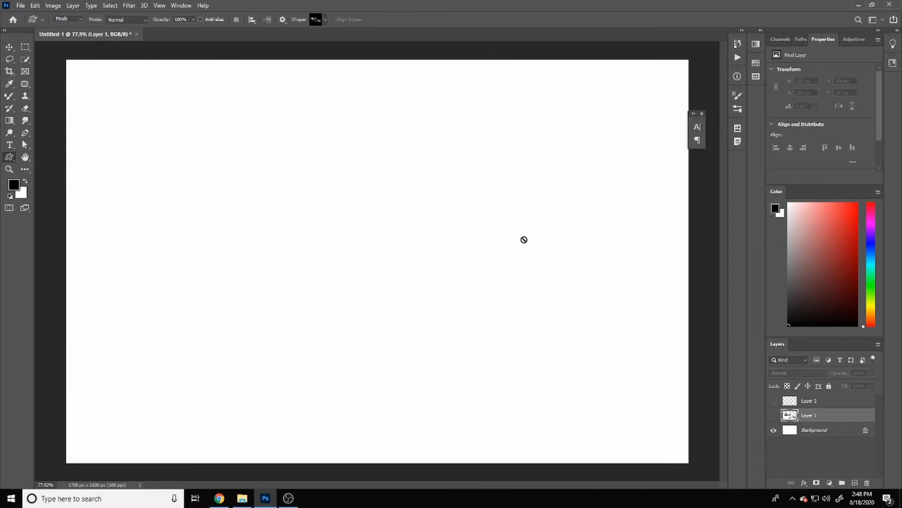
# Step: Add an empty layer directly above the Background and lasso a gently sloping ground area across the lower part of the canvas
pyautogui.click(790, 435)
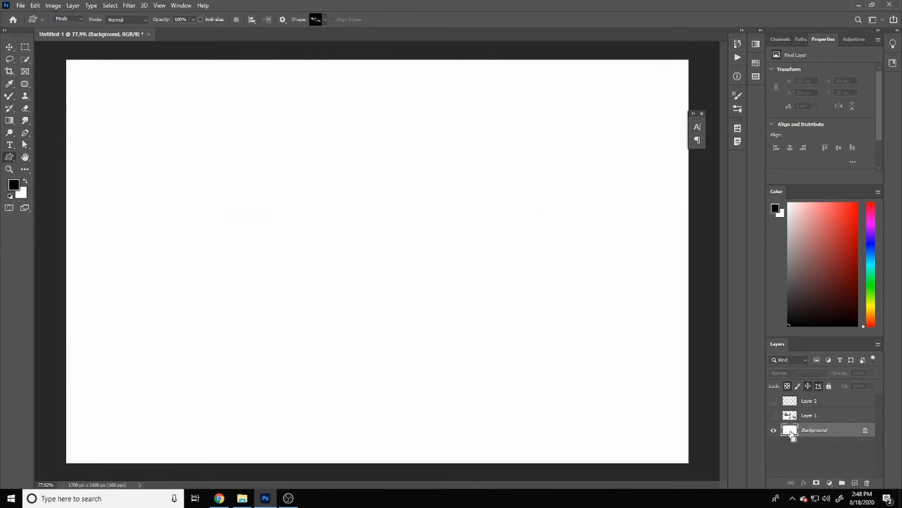
pyautogui.hotkey('ctrl', 'shift', 'n')
pyautogui.press('Return')
pyautogui.press('z')
pyautogui.moveTo(554, 328); pyautogui.dragTo(520, 328)
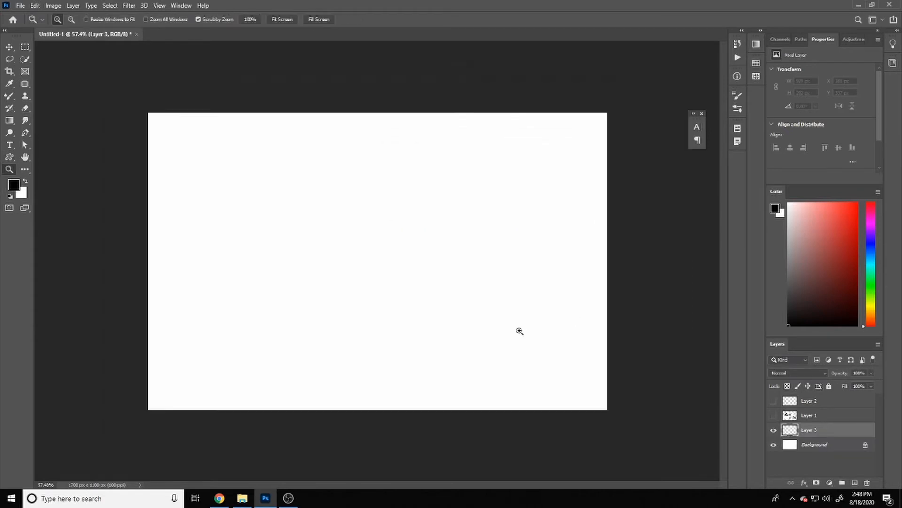
pyautogui.press('l')
pyautogui.moveTo(131, 297)
pyautogui.mouseDown()
pyautogui.moveTo(514, 352)
pyautogui.moveTo(197, 441)
pyautogui.moveTo(174, 244)
pyautogui.mouseUp()
# Step: Choose the last hard round brush in Orc Tutorial Brushes for the Mixer Brush, then test a black stroke and undo it
pyautogui.press('b')
pyautogui.rightClick(373, 348)
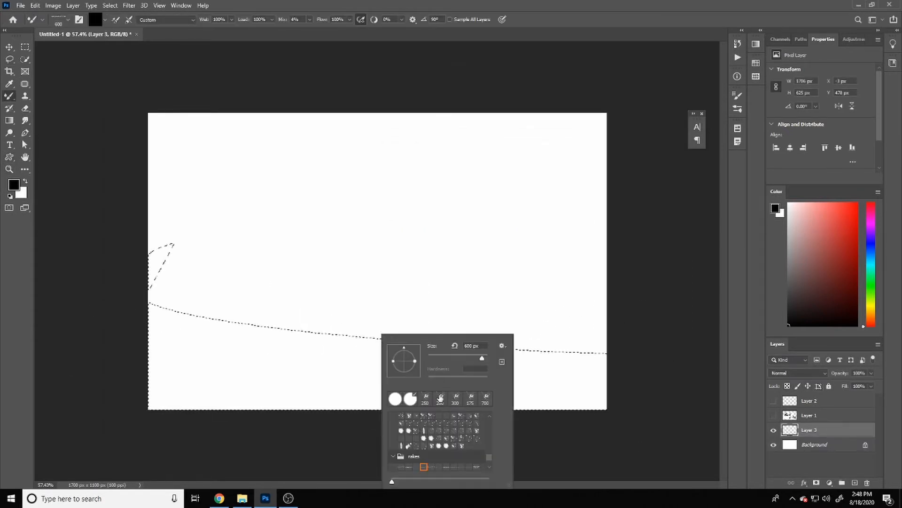
pyautogui.scroll(10, 496, 442)
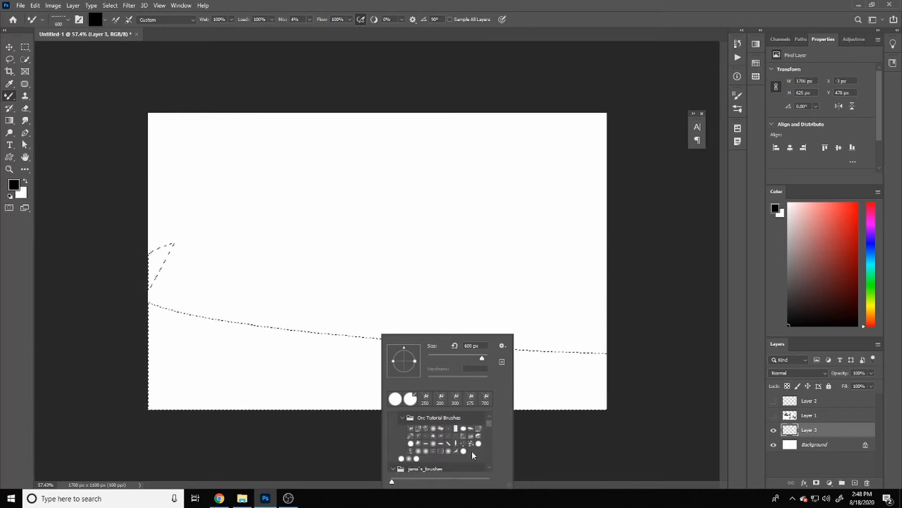
pyautogui.click(463, 451)
pyautogui.click(611, 442)
pyautogui.moveTo(610, 378); pyautogui.dragTo(423, 381)
pyautogui.hotkey('ctrl', 'z')
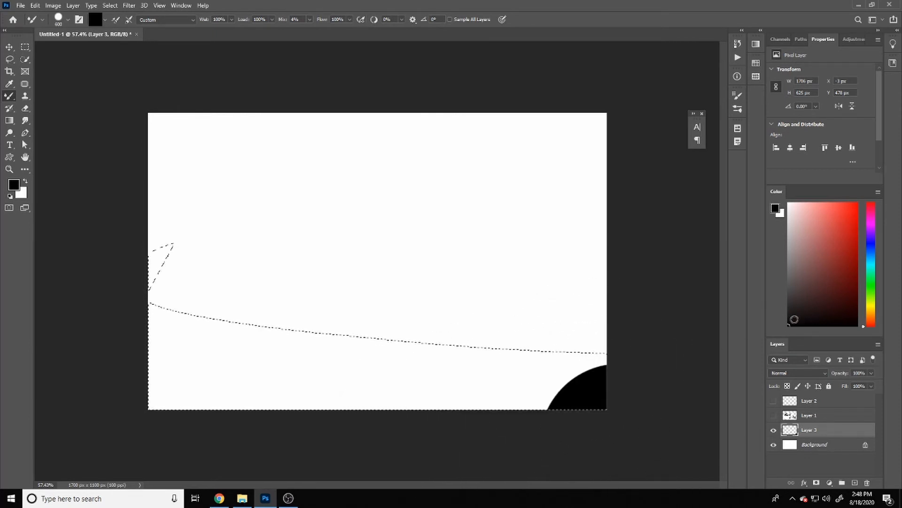
# Step: Paint the ground selection in very dark grey and go over it again with a lighter dark grey
pyautogui.click(785, 305)
pyautogui.moveTo(606, 376)
pyautogui.mouseDown()
pyautogui.moveTo(514, 393)
pyautogui.moveTo(493, 363)
pyautogui.moveTo(625, 312)
pyautogui.mouseUp()
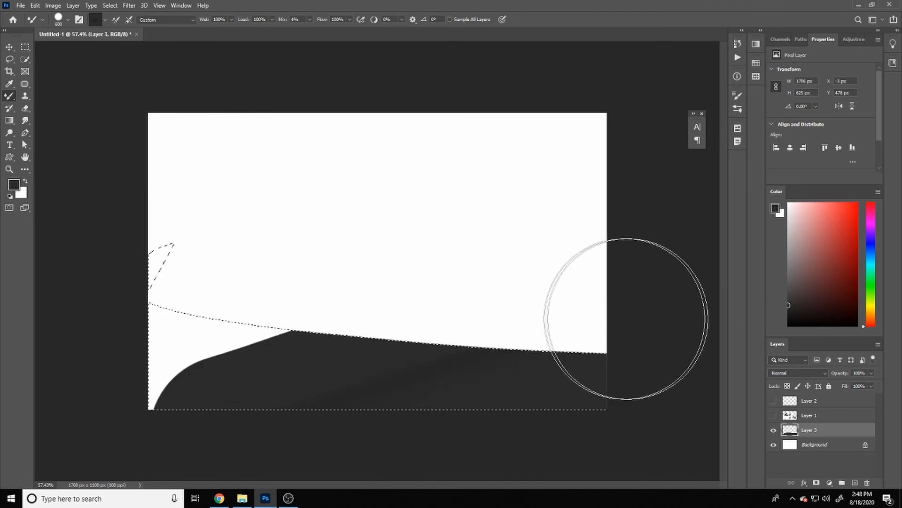
pyautogui.click(789, 287)
pyautogui.moveTo(570, 362)
pyautogui.mouseDown()
pyautogui.moveTo(239, 432)
pyautogui.moveTo(322, 384)
pyautogui.moveTo(146, 403)
pyautogui.mouseUp()
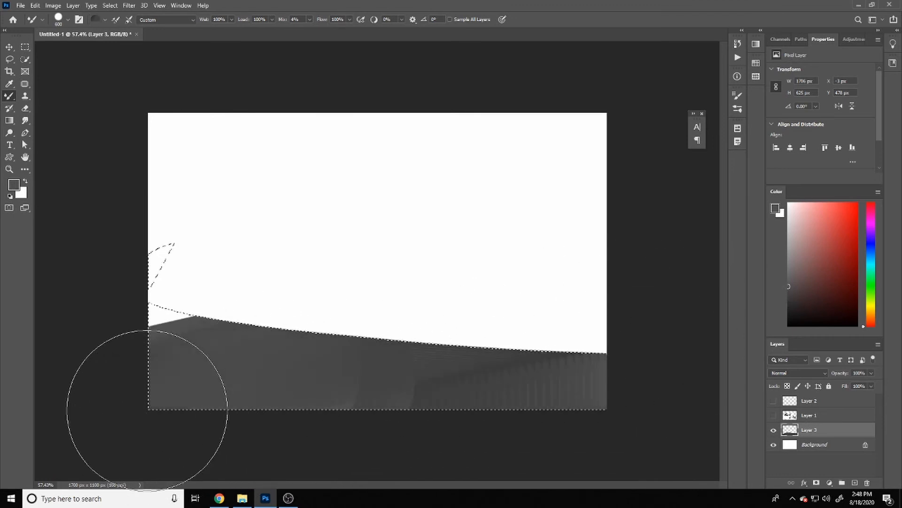
# Step: Switch to the regular Brush tool, enlarge it to 700 px, even out the ground's grey fill and deselect
pyautogui.rightClick(461, 362)
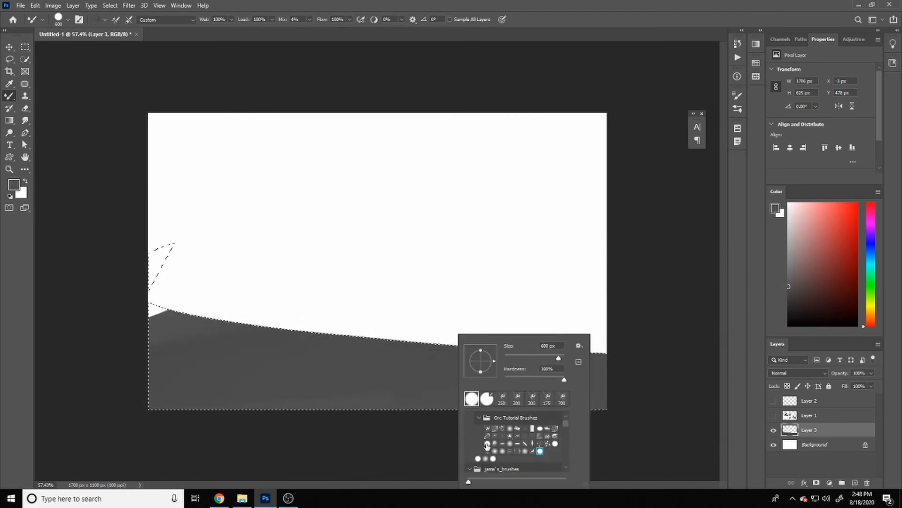
pyautogui.hotkey('shift', 'b')
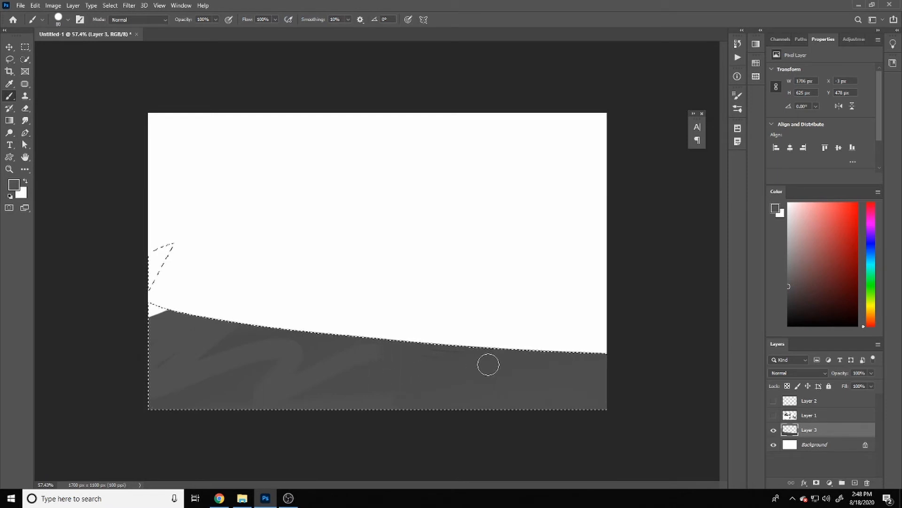
pyautogui.press(']')
pyautogui.press(']')
pyautogui.press(']')
pyautogui.press(']')
pyautogui.press(']')
pyautogui.press(']')
pyautogui.press(']')
pyautogui.press(']')
pyautogui.press(']')
pyautogui.press(']')
pyautogui.press(']')
pyautogui.press(']')
pyautogui.moveTo(610, 372)
pyautogui.mouseDown()
pyautogui.moveTo(286, 399)
pyautogui.moveTo(536, 399)
pyautogui.mouseUp()
pyautogui.press(']')
pyautogui.hotkey('ctrl', 'd')
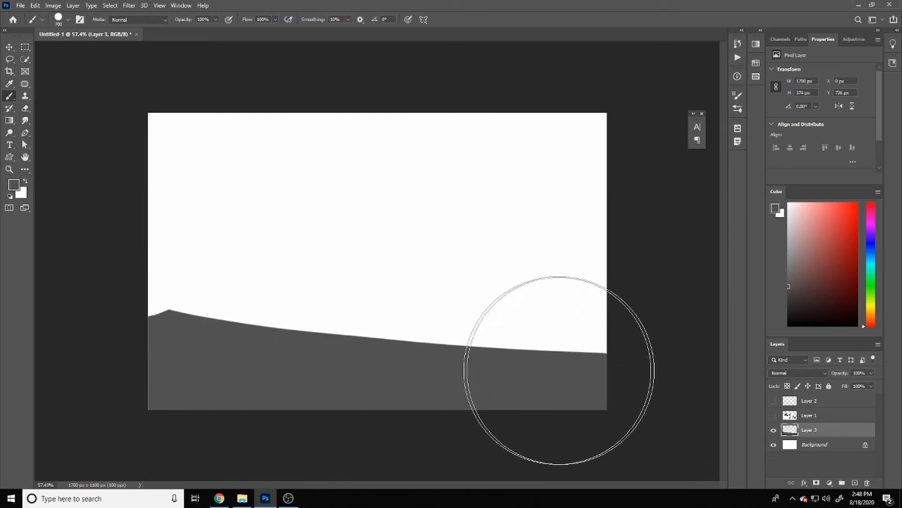
# Step: Add an empty layer between the Background and the ground layer
pyautogui.click(789, 449)
pyautogui.hotkey('ctrl', 'shift', 'n')
pyautogui.press('Return')
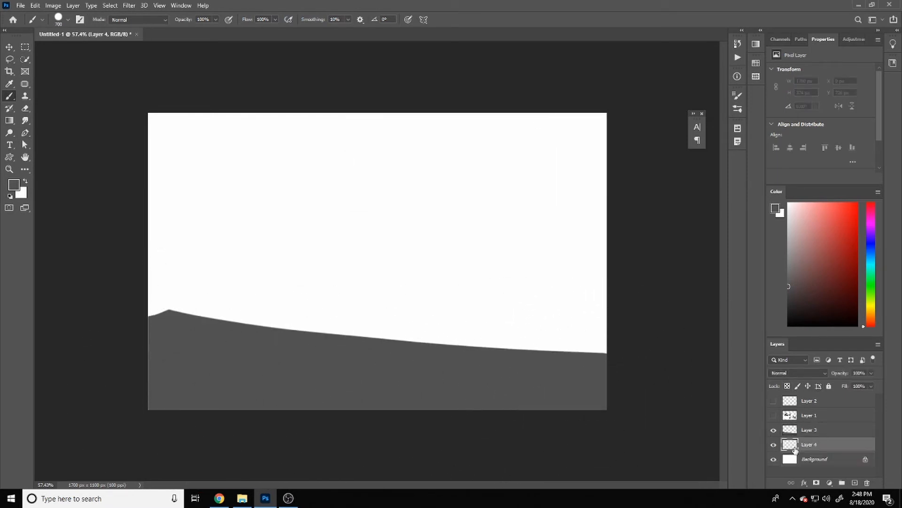
# Step: Paint a solid mid-grey rounded mountain about 927 by 914 px behind the ground, using a smaller brush
pyautogui.press('[')
pyautogui.press('[')
pyautogui.press('[')
pyautogui.press('[')
pyautogui.press('[')
pyautogui.moveTo(400, 332); pyautogui.dragTo(533, 202)
pyautogui.hotkey('ctrl', 'z')
pyautogui.click(789, 260)
pyautogui.press('[')
pyautogui.moveTo(391, 302)
pyautogui.mouseDown()
pyautogui.moveTo(456, 280)
pyautogui.moveTo(451, 316)
pyautogui.moveTo(447, 255)
pyautogui.moveTo(479, 372)
pyautogui.moveTo(418, 314)
pyautogui.moveTo(461, 210)
pyautogui.moveTo(511, 348)
pyautogui.moveTo(500, 282)
pyautogui.mouseUp()
pyautogui.press('[')
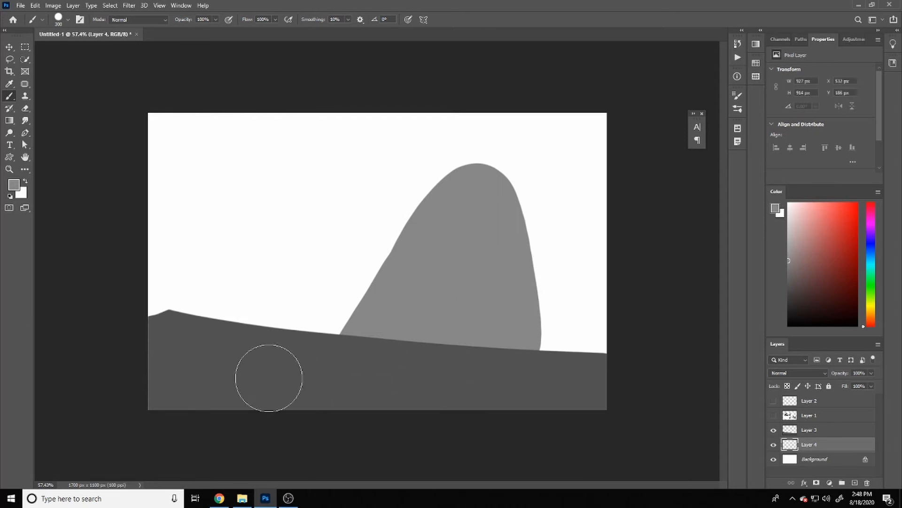
# Step: Sample the ground's grey and fill the notch at the ground's left edge on Layer 3 with a 150 px brush
pyautogui.click(789, 429)
pyautogui.keyDown('alt'); pyautogui.click(500, 380); pyautogui.keyUp('alt')
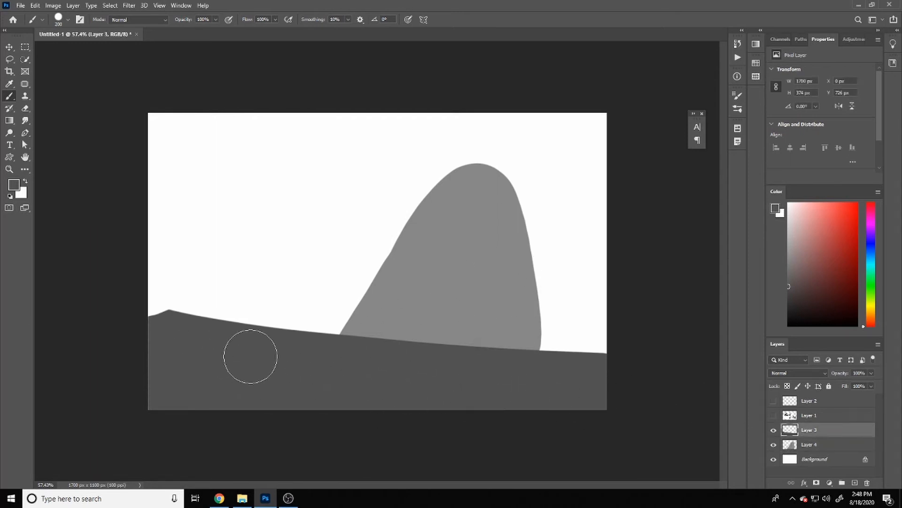
pyautogui.press('[')
pyautogui.press('[')
pyautogui.moveTo(181, 335); pyautogui.dragTo(215, 342)
pyautogui.click(793, 445)
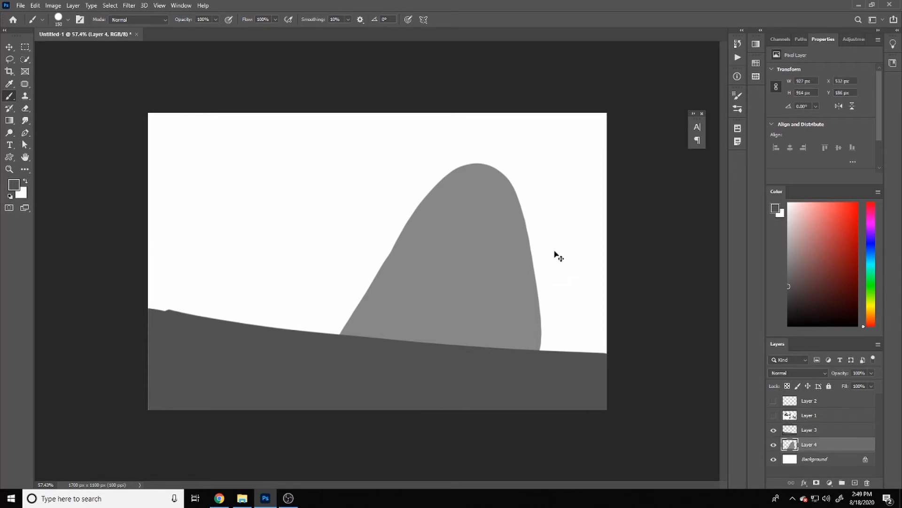
pyautogui.hotkey('ctrl', 'u')
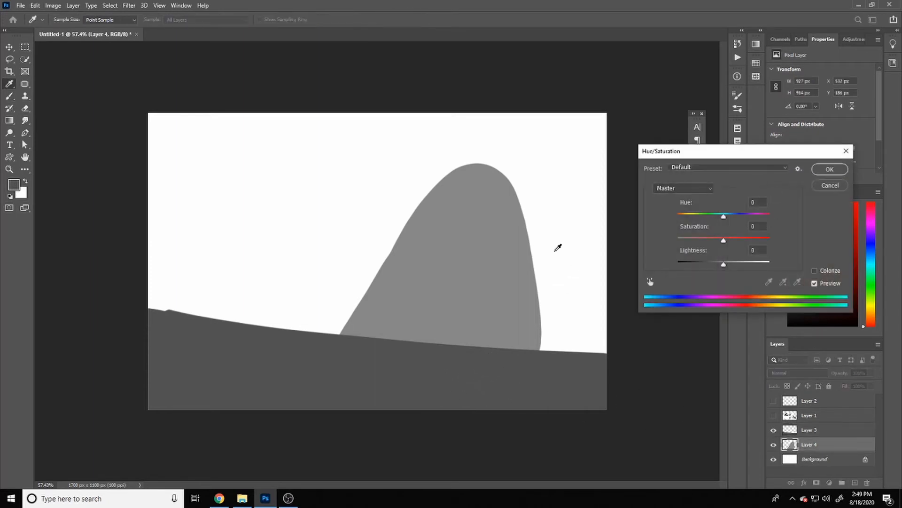
pyautogui.moveTo(728, 265)
pyautogui.mouseDown()
pyautogui.moveTo(717, 265)
pyautogui.moveTo(728, 266)
pyautogui.mouseUp()
pyautogui.press('Escape')
pyautogui.press('b')
pyautogui.hotkey('alt', ']')
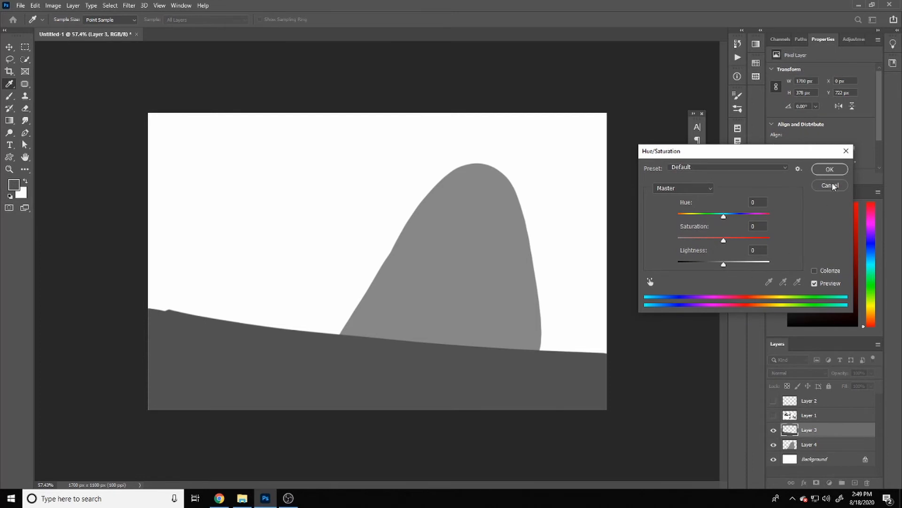
pyautogui.click(831, 186)
# Step: Darken the ground on Layer 3 with Hue/Saturation, setting Lightness to -31
pyautogui.hotkey('ctrl', 'u')
pyautogui.moveTo(723, 264); pyautogui.dragTo(710, 267)
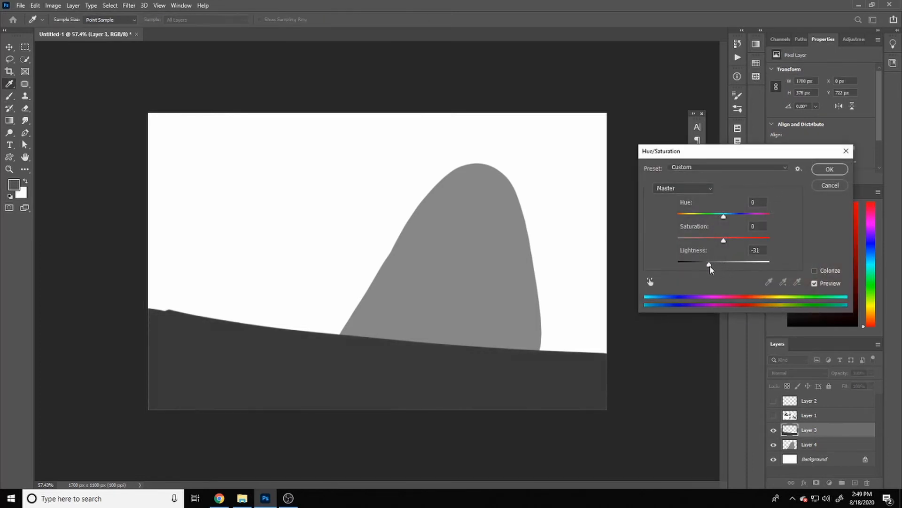
pyautogui.click(844, 170)
# Step: Activate the Custom Shape tool with a darker grey foreground colour and make Layer 3 the active layer, leaving its layer style unchanged
pyautogui.click(804, 445)
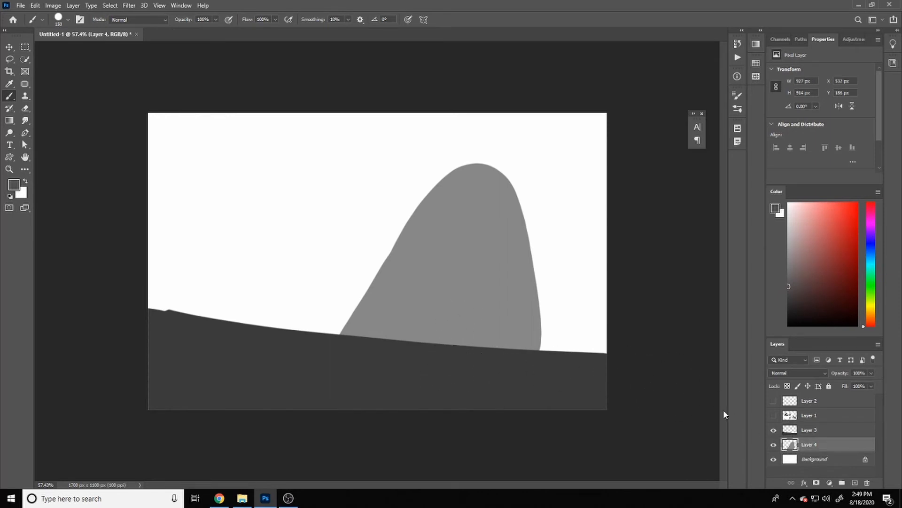
pyautogui.press('u')
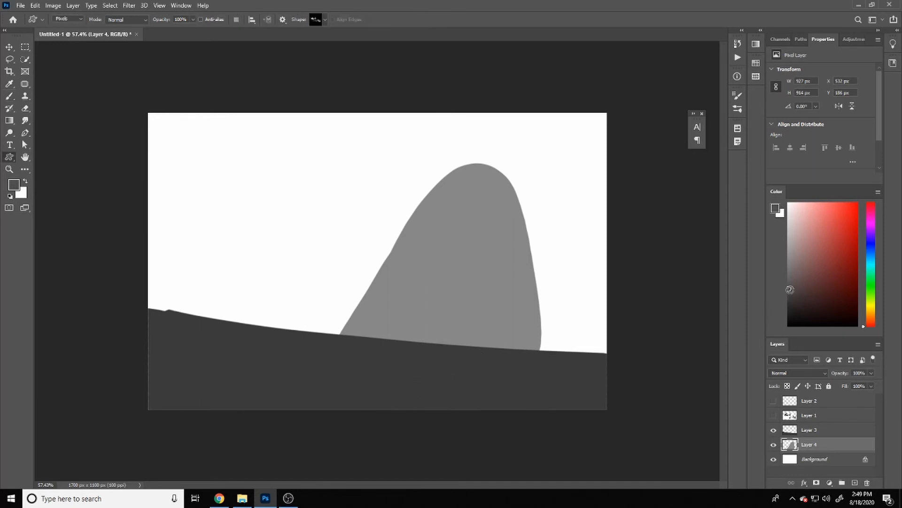
pyautogui.moveTo(790, 290); pyautogui.dragTo(785, 305)
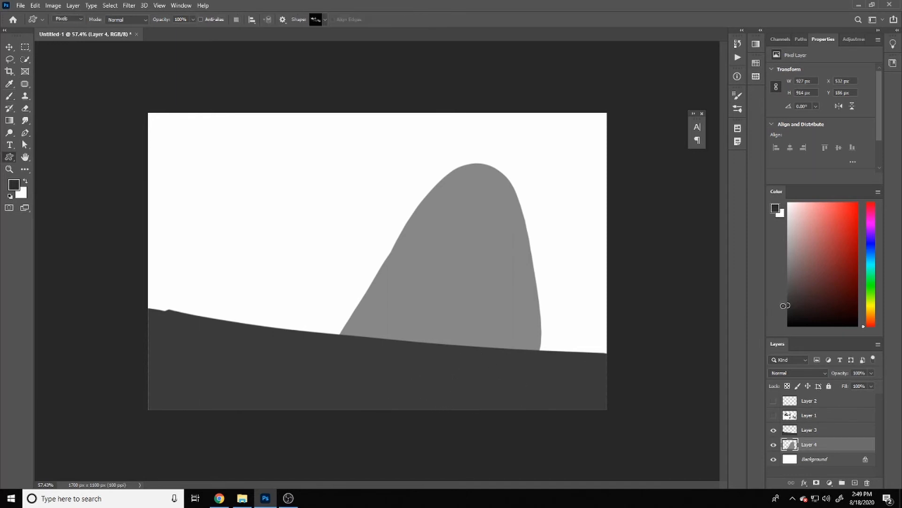
pyautogui.doubleClick(790, 432)
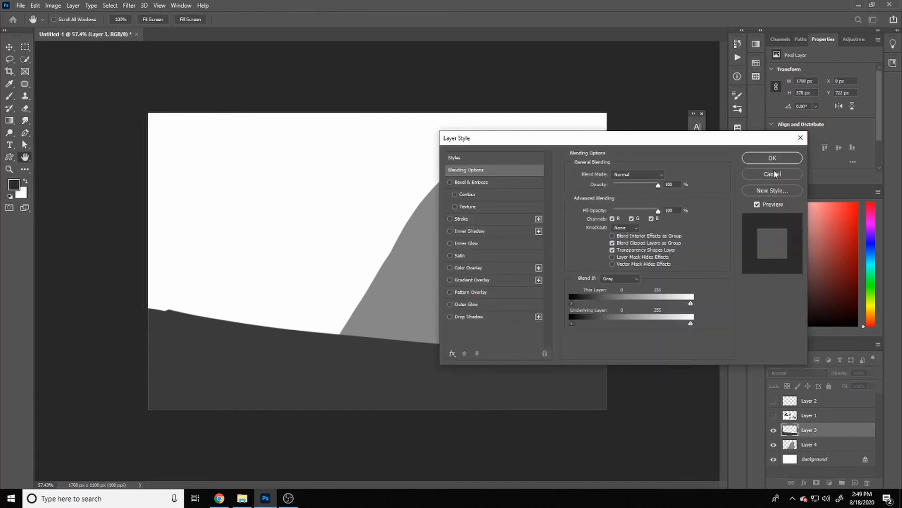
pyautogui.click(774, 174)
# Step: Try three stretched copies of the mountain shape over the ground on Layer 3 and undo them all
pyautogui.moveTo(554, 356); pyautogui.dragTo(283, 387)
pyautogui.moveTo(635, 340); pyautogui.dragTo(352, 353)
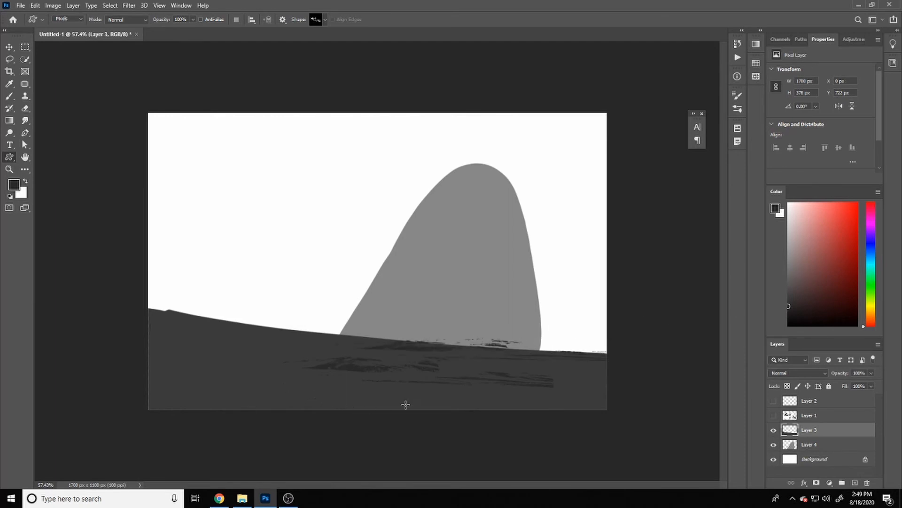
pyautogui.moveTo(305, 271); pyautogui.dragTo(141, 448)
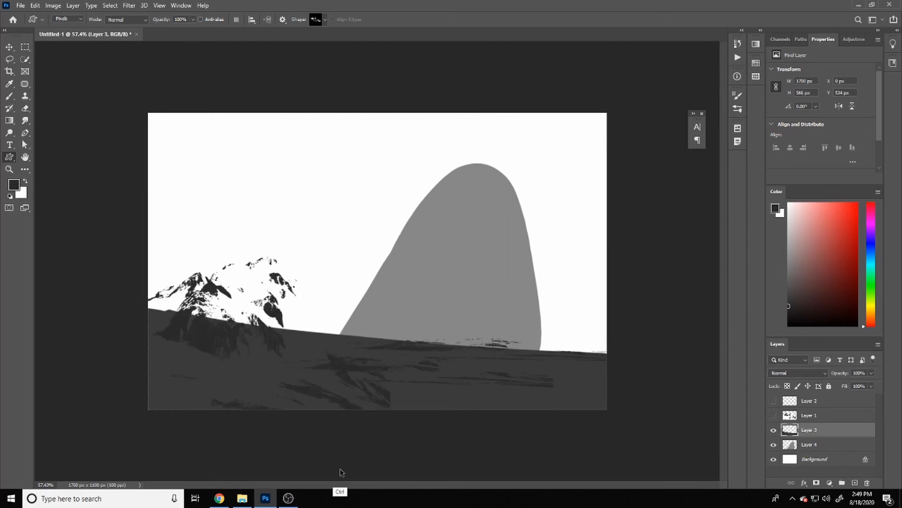
pyautogui.hotkey('ctrl', 'z')
pyautogui.hotkey('ctrl', 'z')
pyautogui.hotkey('ctrl', 'z')
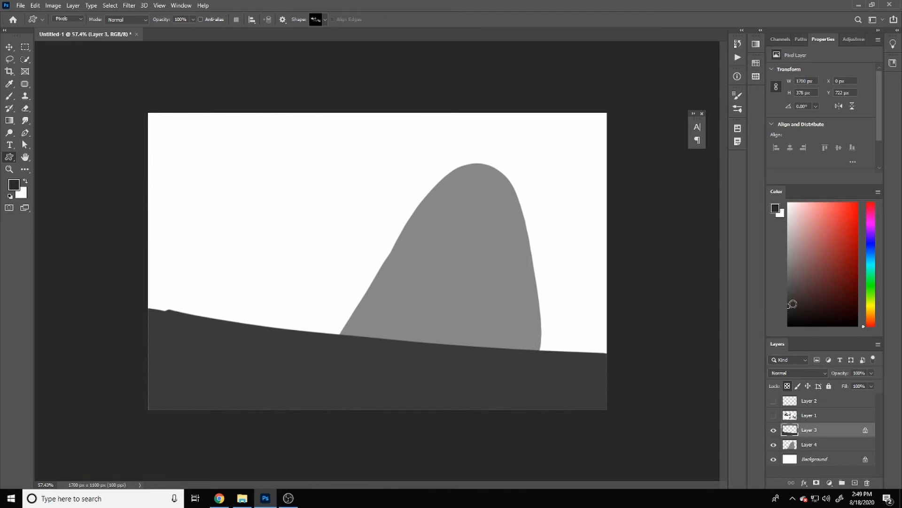
# Step: Texture the transparency-locked ground on Layer 3 with overlapping, stretched and flipped copies of the mountain shape in darker grey
pyautogui.moveTo(630, 318); pyautogui.dragTo(429, 393)
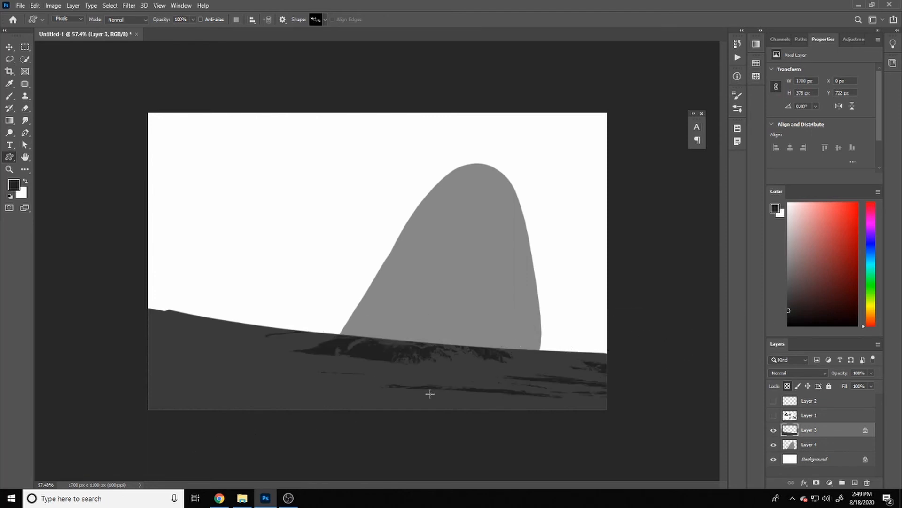
pyautogui.moveTo(636, 383); pyautogui.dragTo(21, 391)
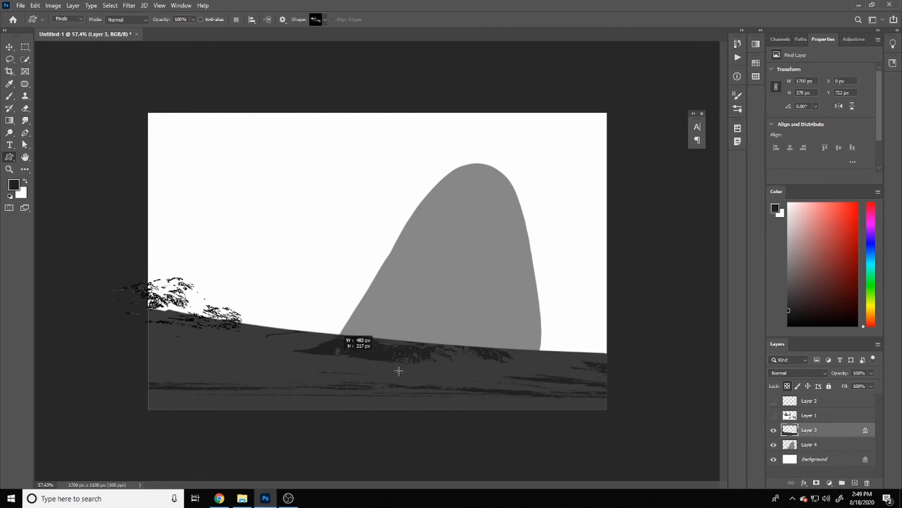
pyautogui.moveTo(677, 374); pyautogui.dragTo(151, 444)
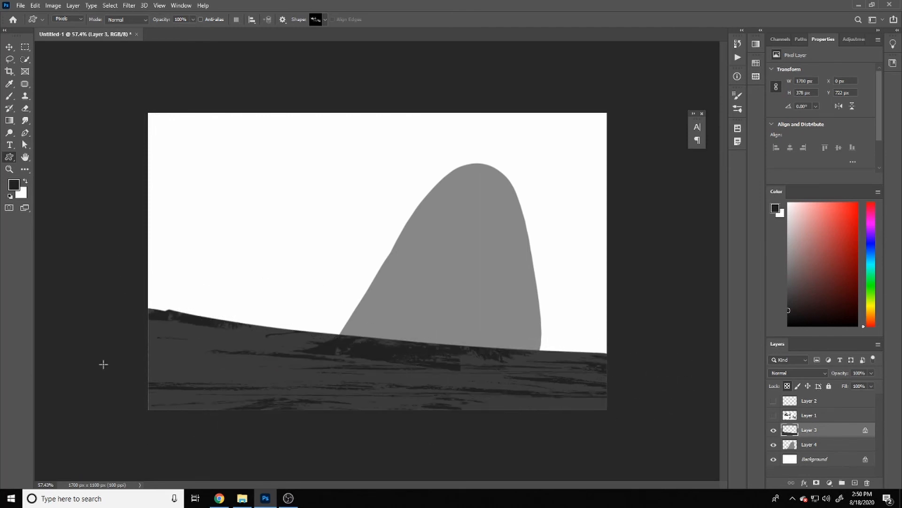
pyautogui.moveTo(101, 362); pyautogui.dragTo(438, 433)
pyautogui.moveTo(660, 379); pyautogui.dragTo(622, 396)
pyautogui.press('z')
pyautogui.hotkey('ctrl', '-')
pyautogui.hotkey('ctrl', '-')
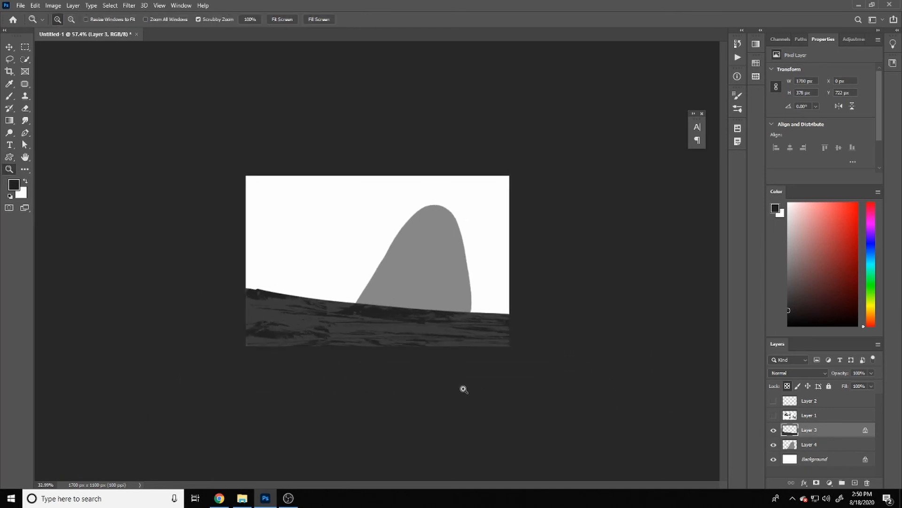
pyautogui.moveTo(463, 391); pyautogui.dragTo(498, 392)
# Step: Lock Layer 4's transparent pixels and texture the mountain with several stretched copies of the mountain shape in a slightly darker grey
pyautogui.click(793, 447)
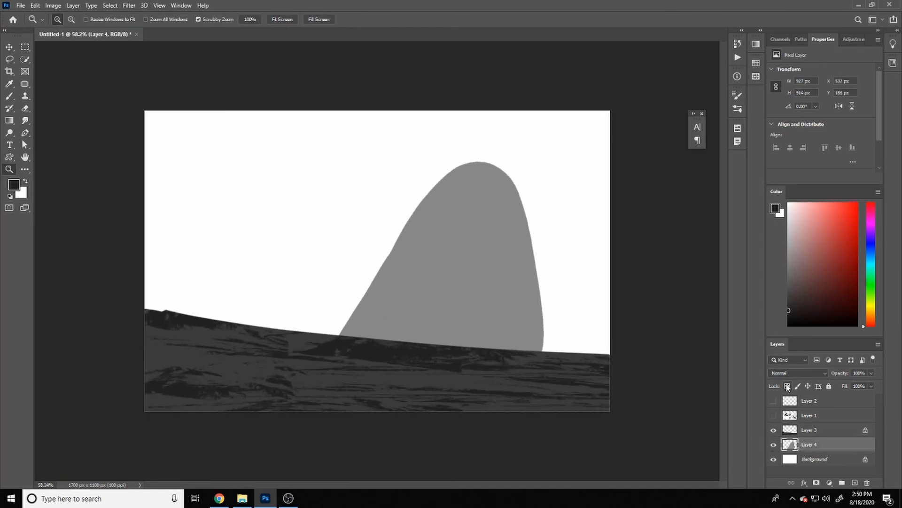
pyautogui.click(788, 386)
pyautogui.press('u')
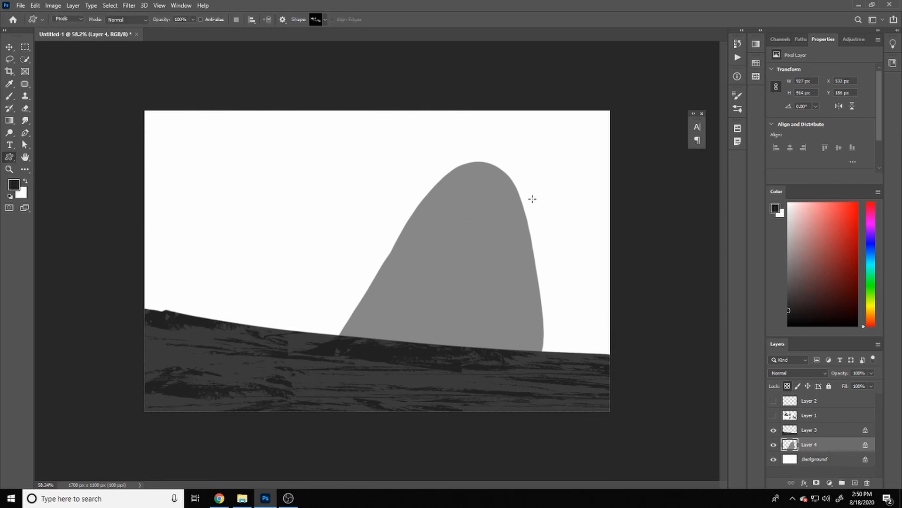
pyautogui.click(515, 248)
pyautogui.moveTo(432, 199); pyautogui.dragTo(489, 343)
pyautogui.moveTo(329, 348); pyautogui.dragTo(611, 118)
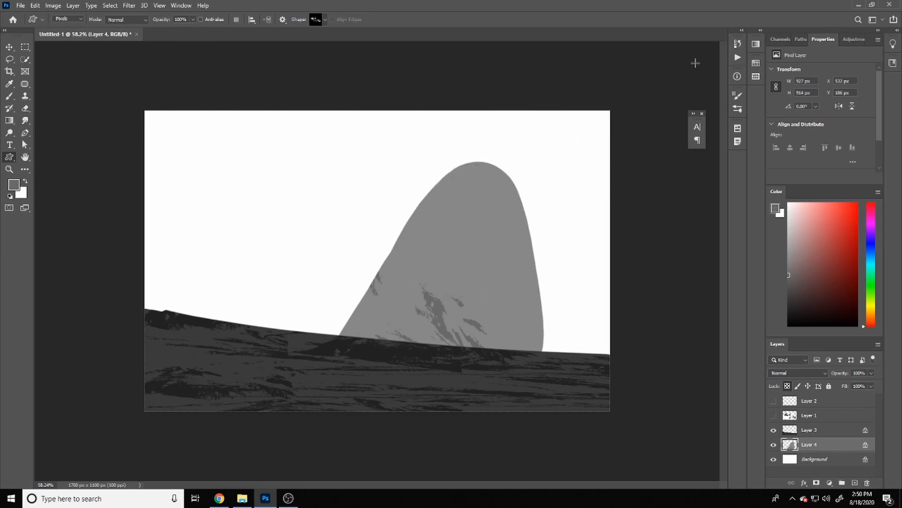
pyautogui.moveTo(425, 253); pyautogui.dragTo(355, 348)
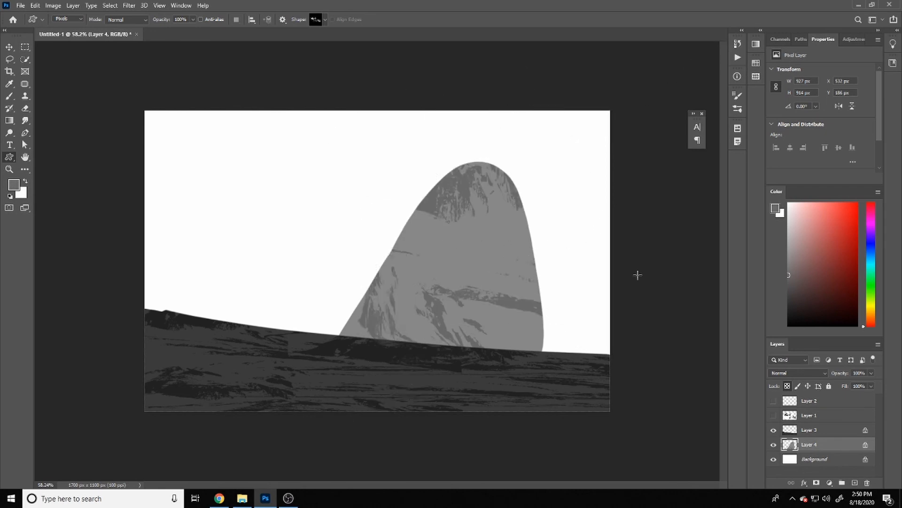
# Step: Add a new layer clipped to the mountain on Layer 4 and draw mountain shape texture about 627 by 775 px on it
pyautogui.hotkey('ctrl', 'shift', 'n')
pyautogui.press('Return')
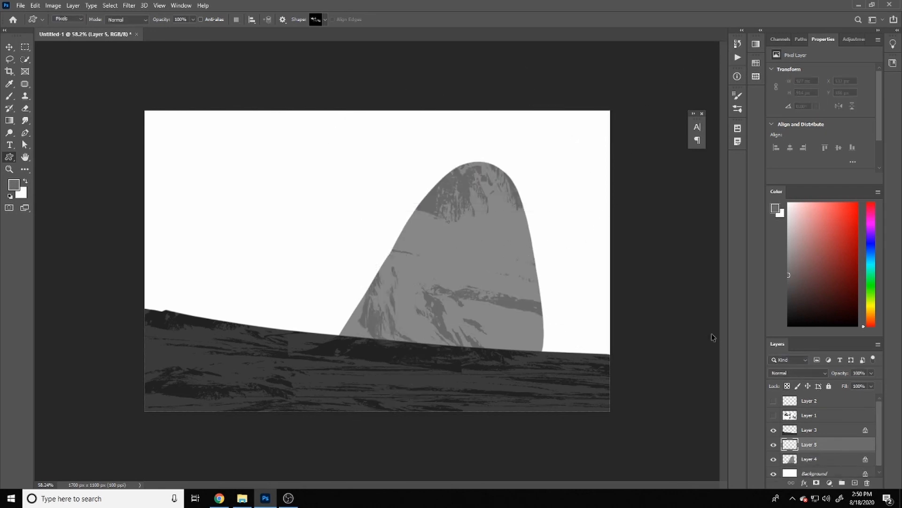
pyautogui.moveTo(471, 169); pyautogui.dragTo(292, 401)
pyautogui.moveTo(342, 353); pyautogui.dragTo(505, 145)
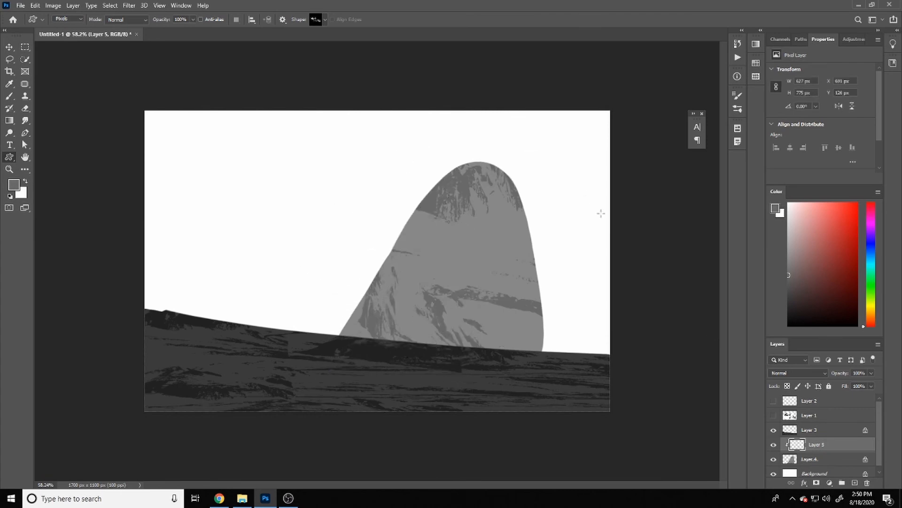
# Step: Free-transform the texture on Layer 5, narrowing and lengthening it to about 399 by 937 px over the mountain's left flank
pyautogui.hotkey('ctrl', 't')
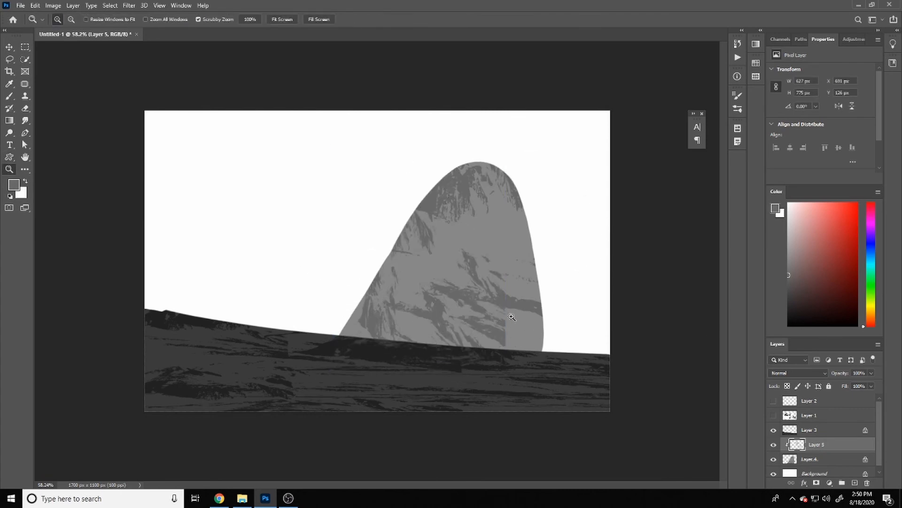
pyautogui.scroll(-1, 508, 329)
pyautogui.moveTo(527, 310); pyautogui.dragTo(416, 278)
pyautogui.moveTo(398, 232); pyautogui.dragTo(440, 271)
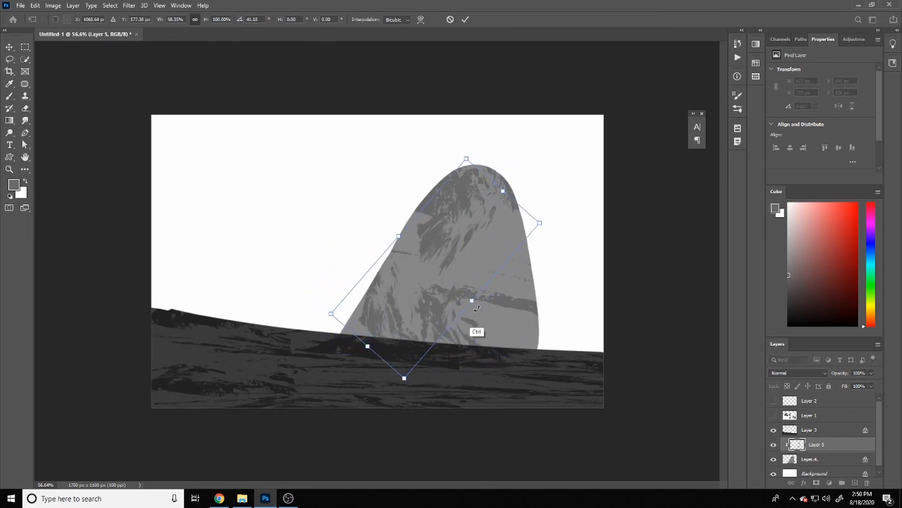
pyautogui.moveTo(405, 378); pyautogui.dragTo(477, 449)
pyautogui.moveTo(461, 350); pyautogui.dragTo(407, 363)
pyautogui.press('Return')
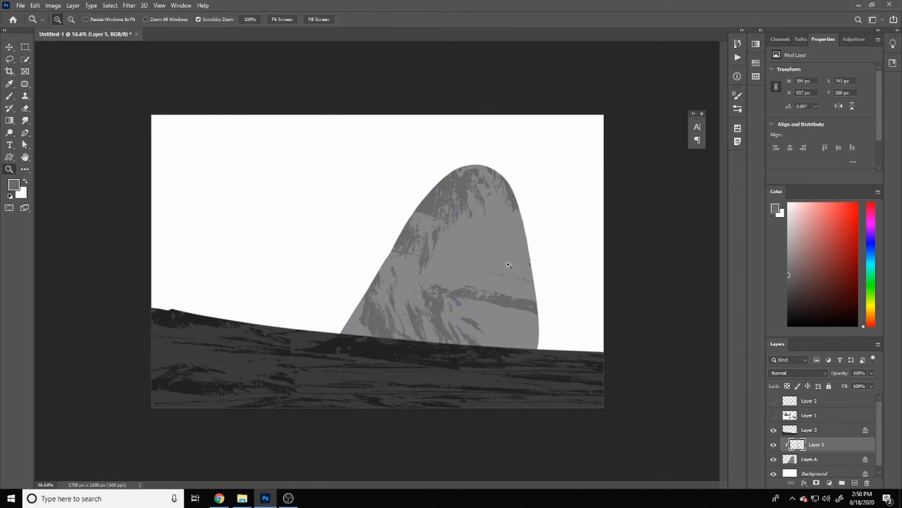
# Step: Warp the texture on Layer 5 so that its upper right part bends up toward the mountain's summit
pyautogui.hotkey('ctrl', 't')
pyautogui.rightClick(439, 293)
pyautogui.click(452, 360)
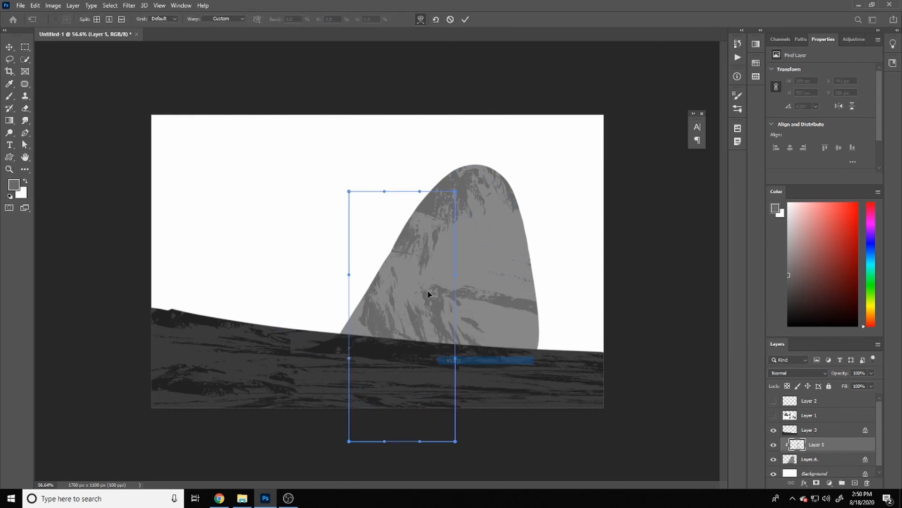
pyautogui.moveTo(416, 299); pyautogui.dragTo(510, 203)
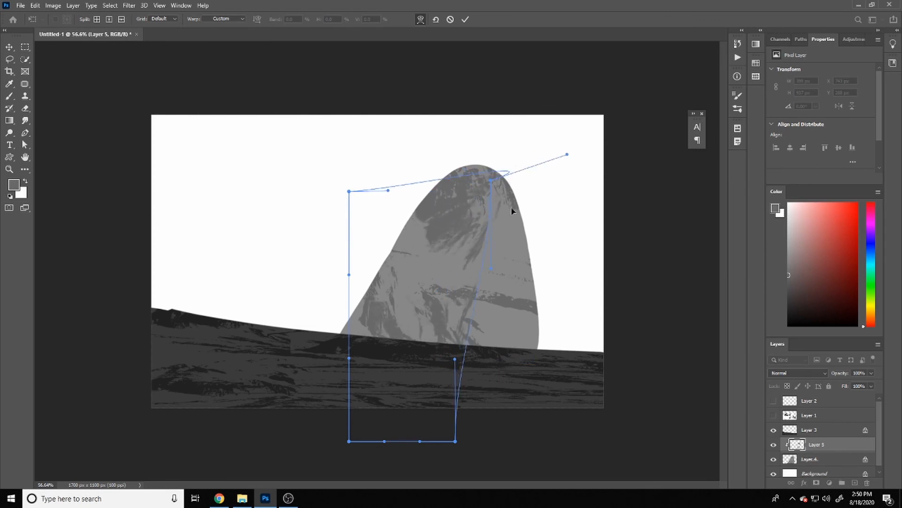
pyautogui.press('Return')
pyautogui.moveTo(488, 293); pyautogui.dragTo(466, 316)
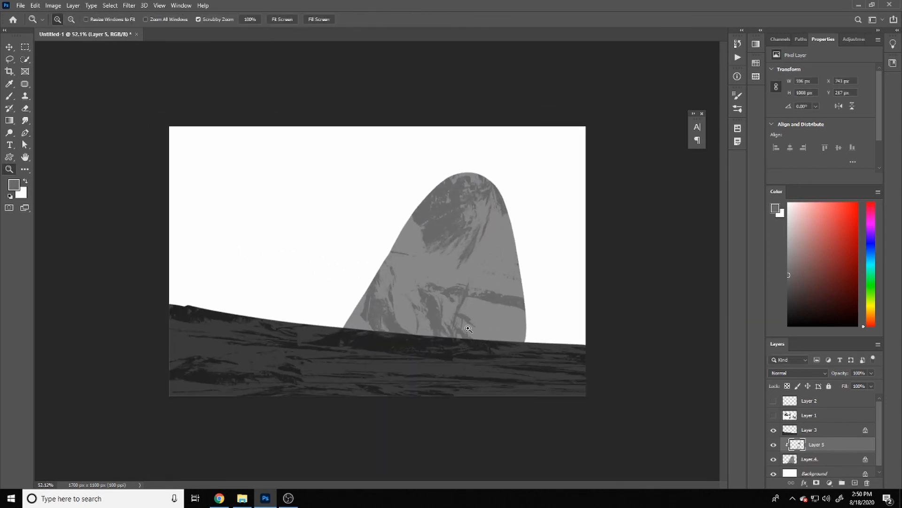